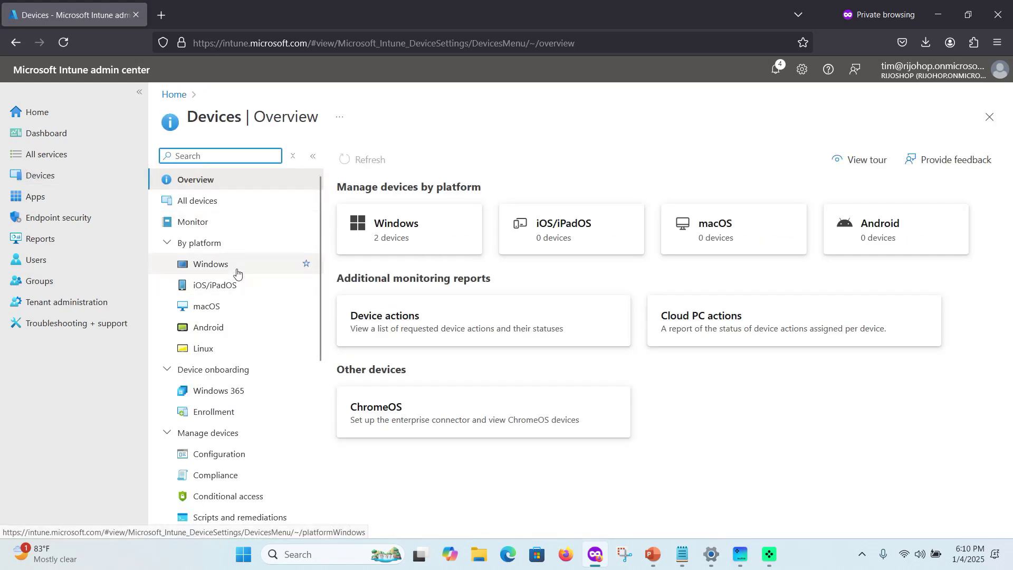
- Browse the Windows devices and the Windows quality update policies, which hold no profiles
scroll(231, 386, "down", 3)
scroll(226, 385, "up", 5)
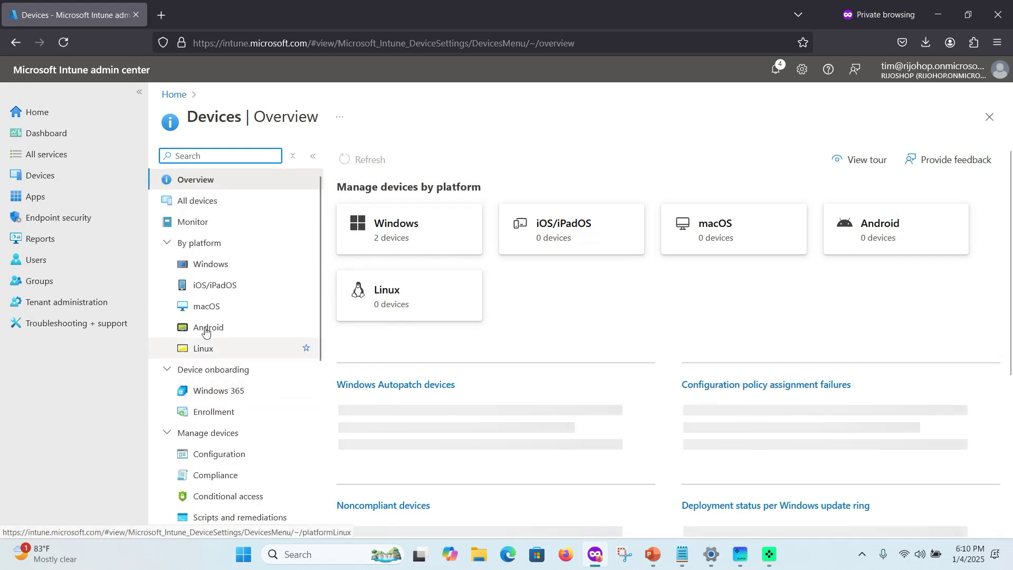
left_click(192, 264)
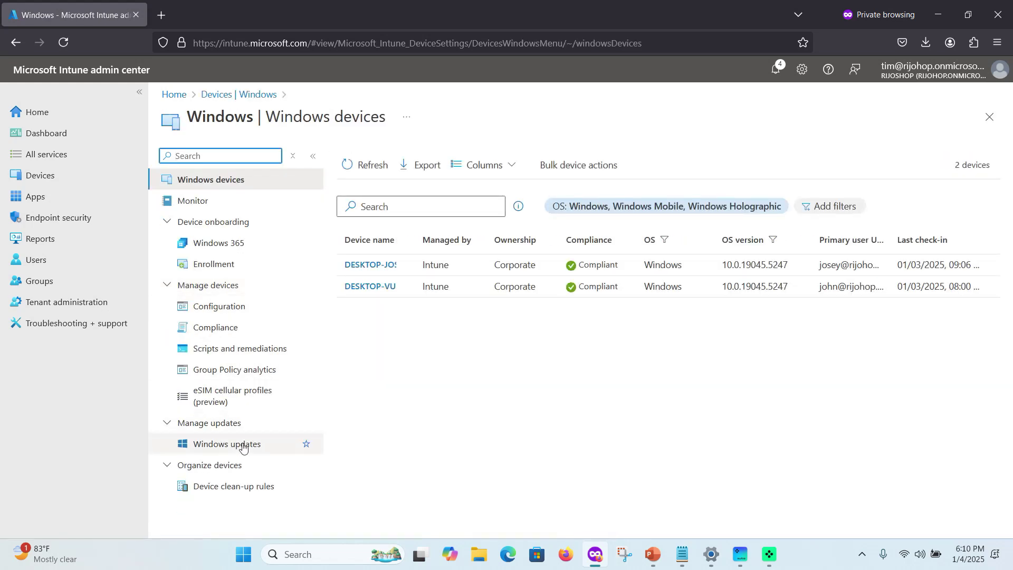
left_click(230, 447)
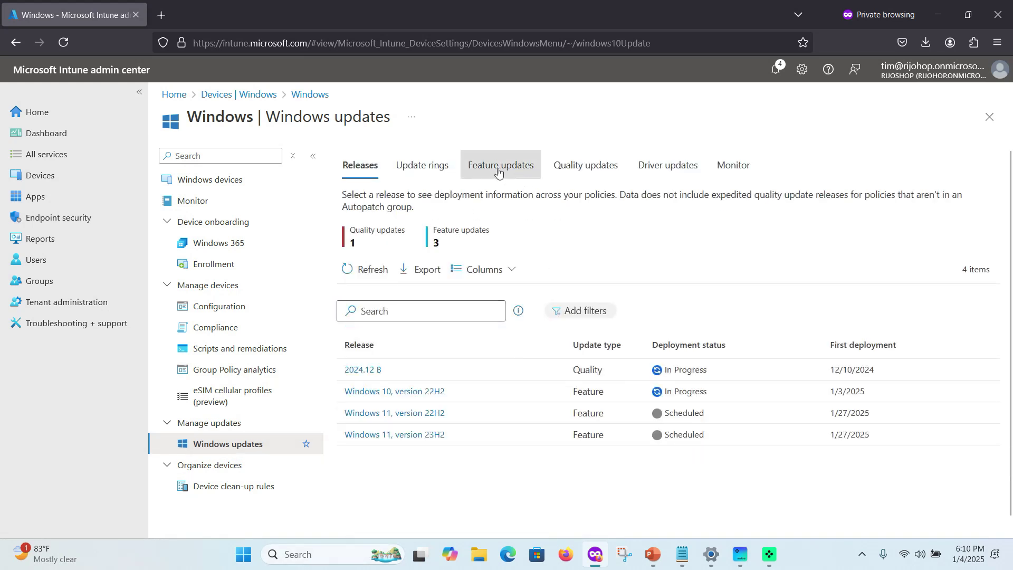
left_click(580, 171)
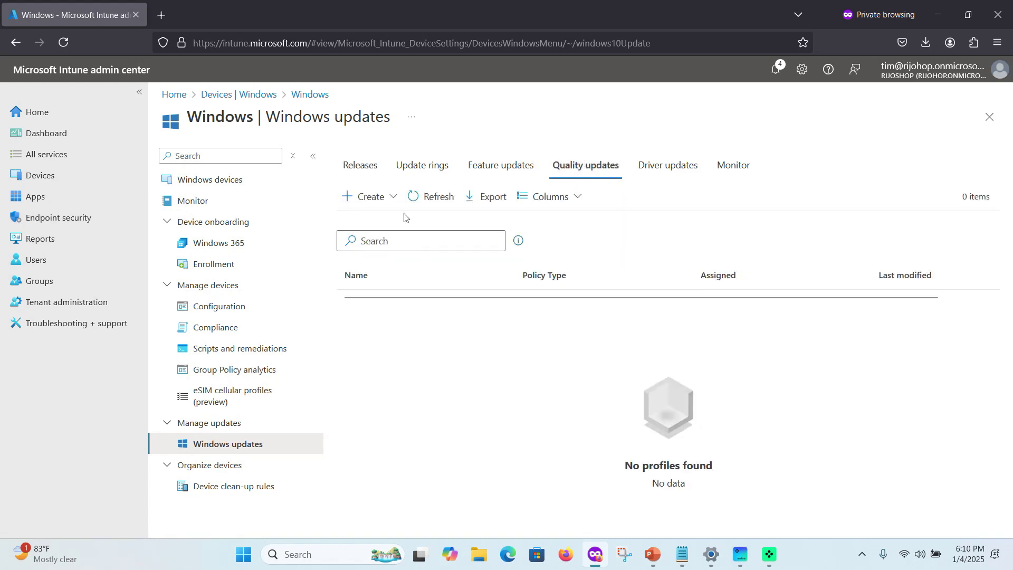
- Check the quality update policy types available to create, then go to Windows configuration policies
left_click(397, 195)
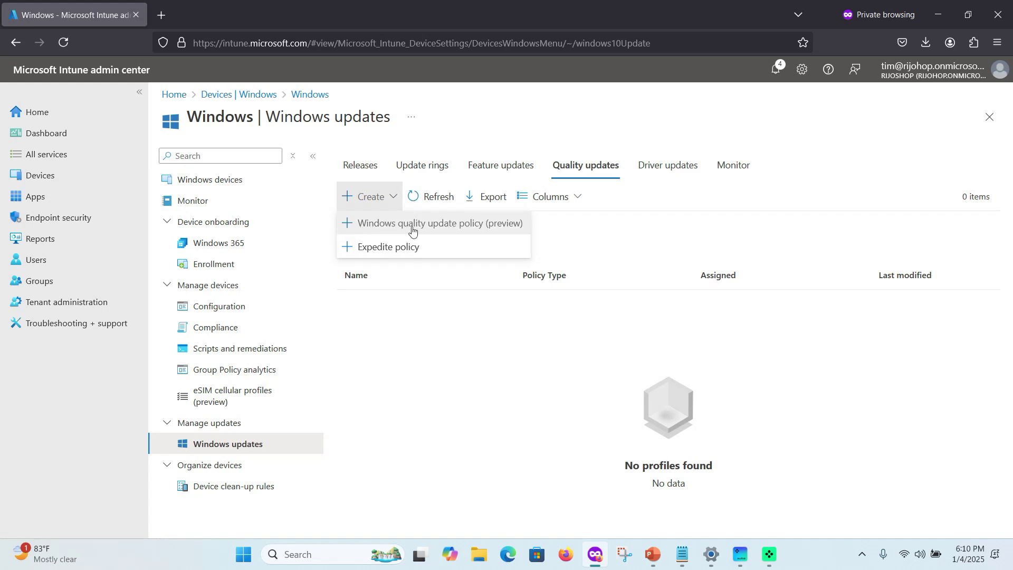
left_click(570, 230)
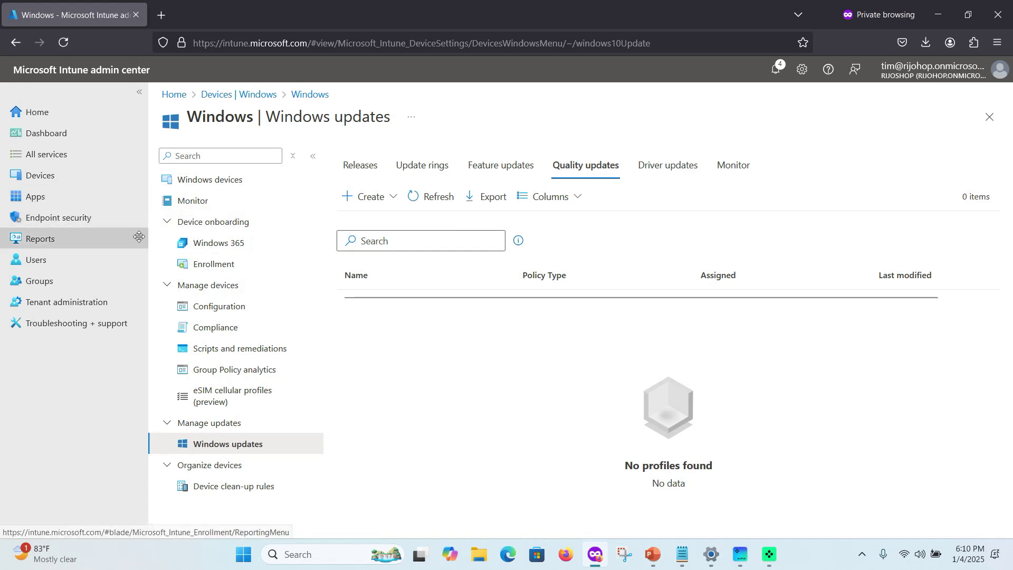
left_click(211, 305)
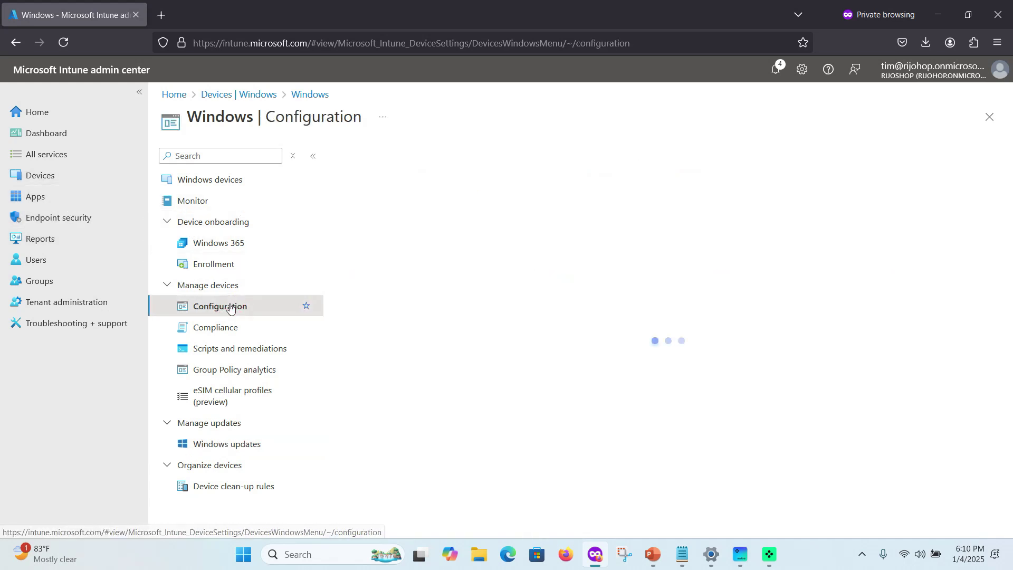
- Create a new Settings catalog policy for the Windows 10 and later platform
left_click(386, 204)
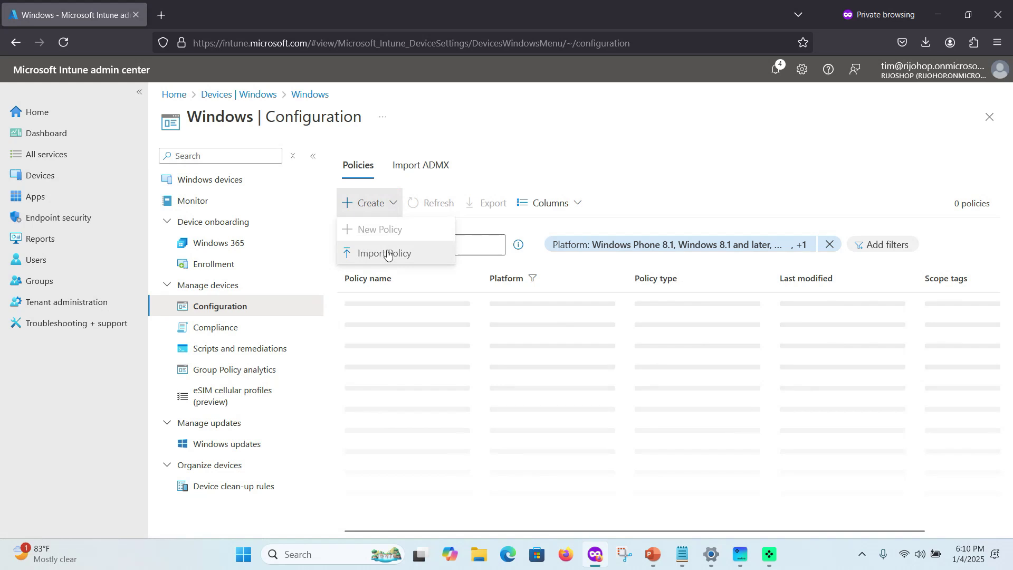
left_click(381, 231)
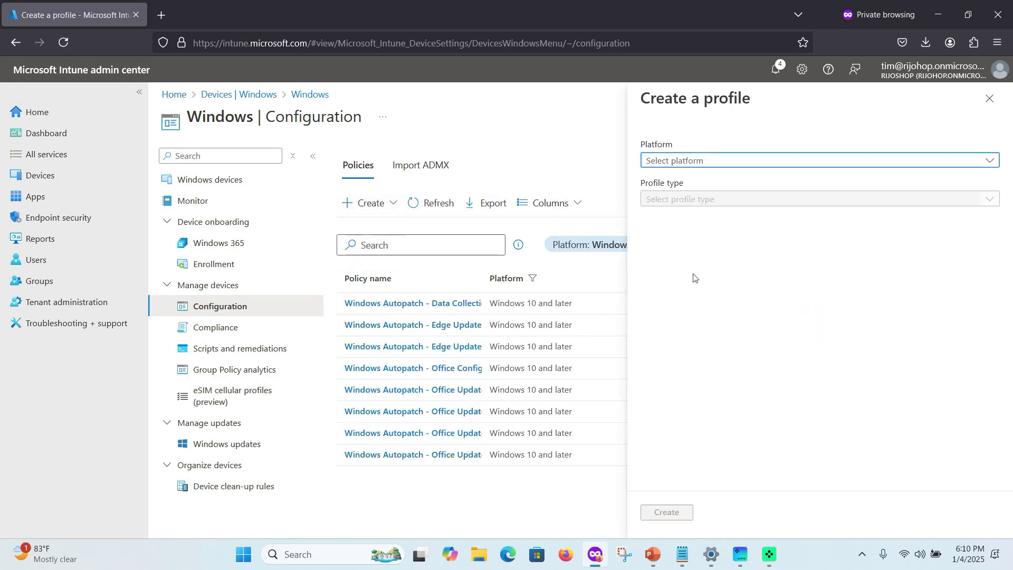
left_click(690, 161)
left_click(686, 179)
left_click(681, 199)
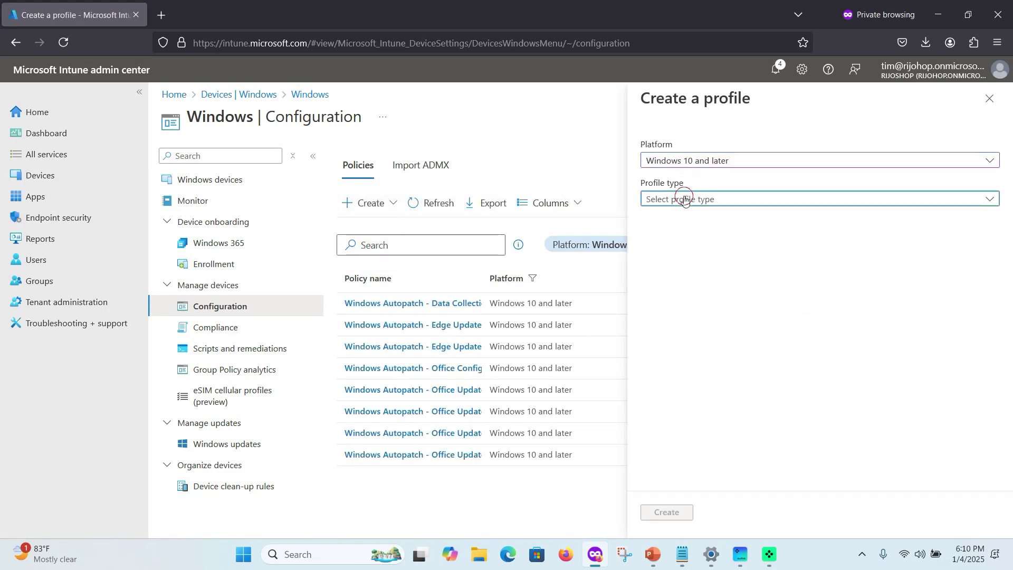
left_click(682, 221)
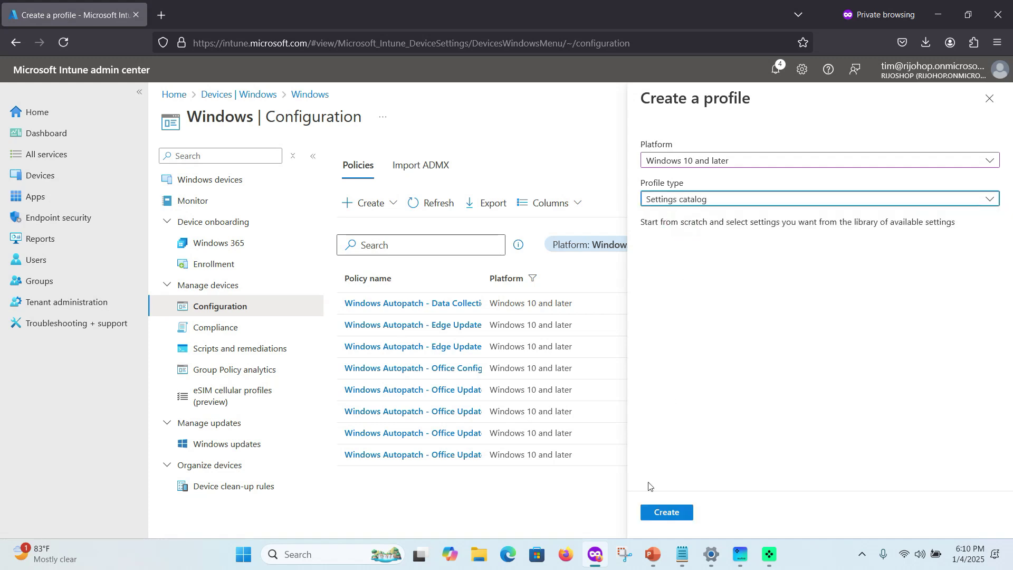
left_click(664, 511)
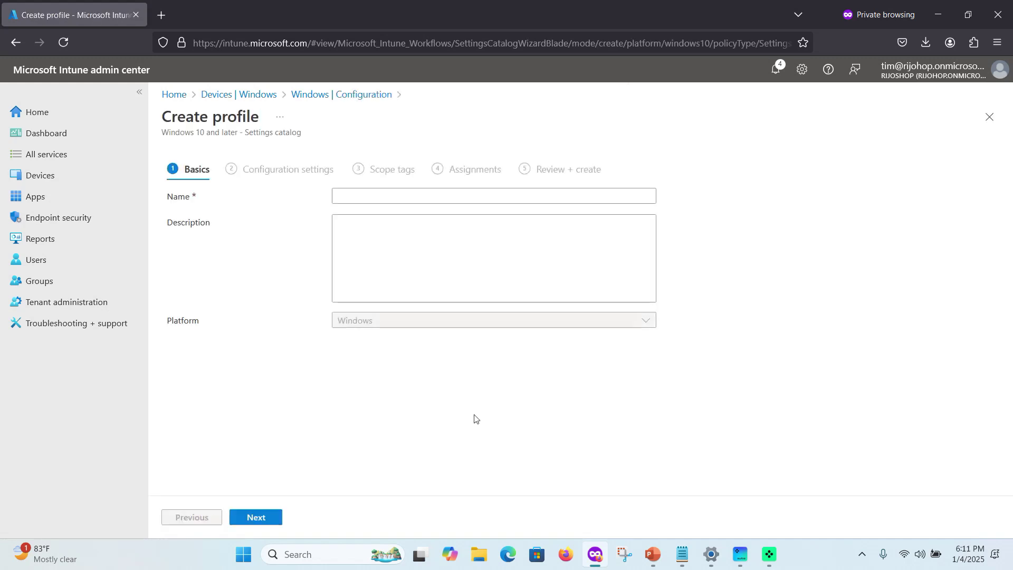
- Name the profile 'Virtualization Based Security enable' with description 'Virtualization Based Security'
left_click(348, 201)
type("Virtualization Based Security")
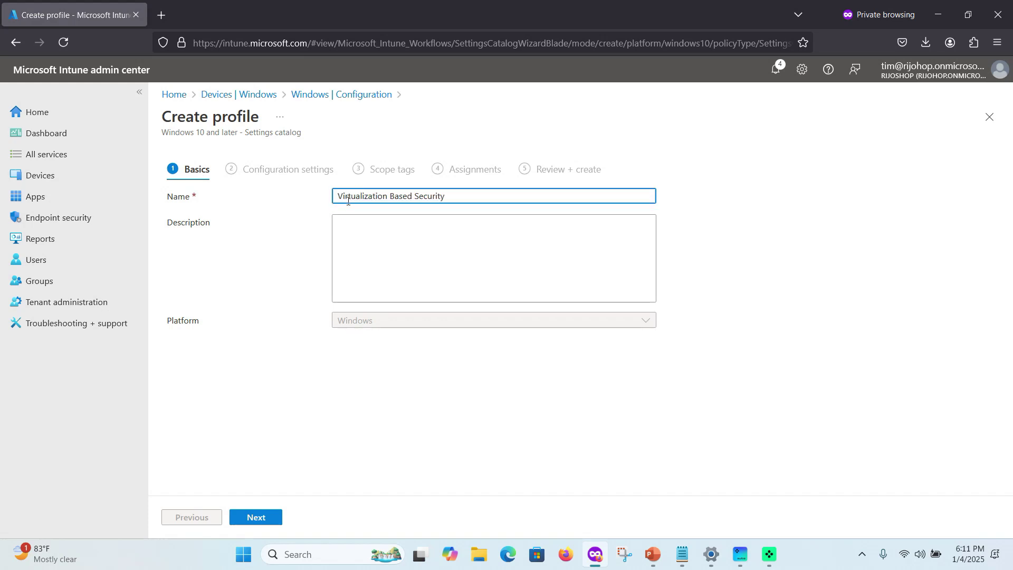
type("enable")
left_click(420, 269)
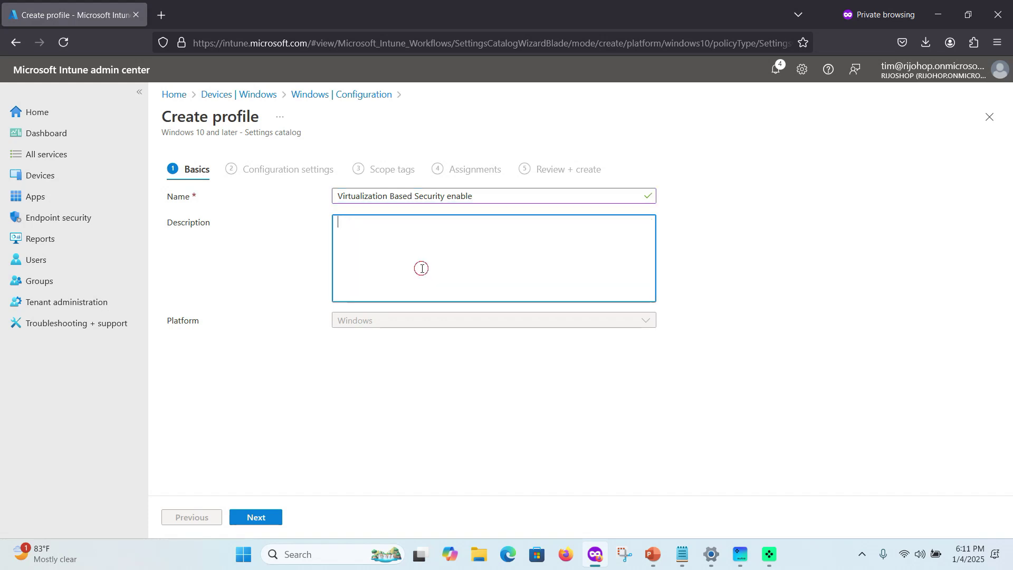
type("Virtualization Based Security")
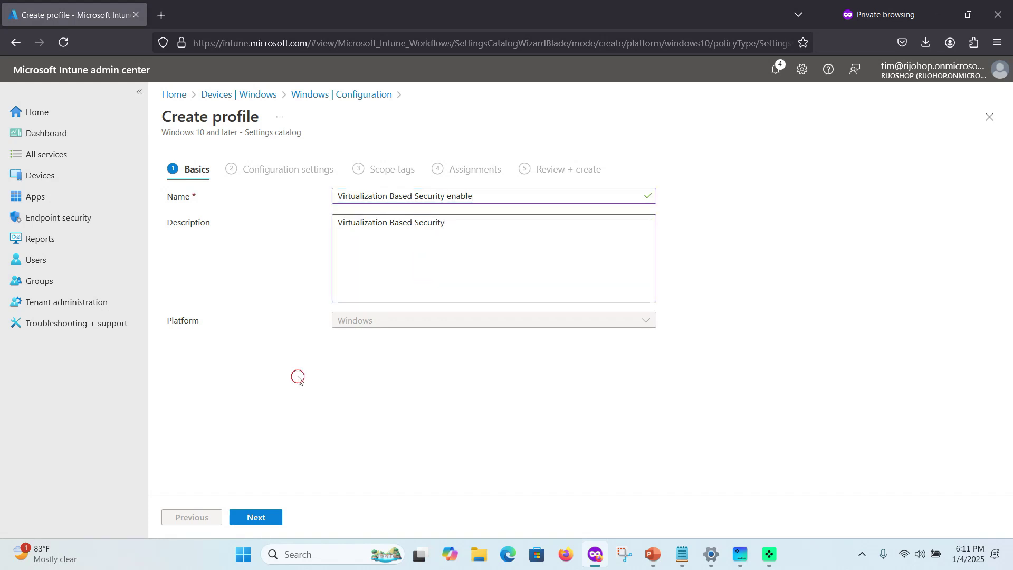
left_click(264, 517)
left_click(210, 355)
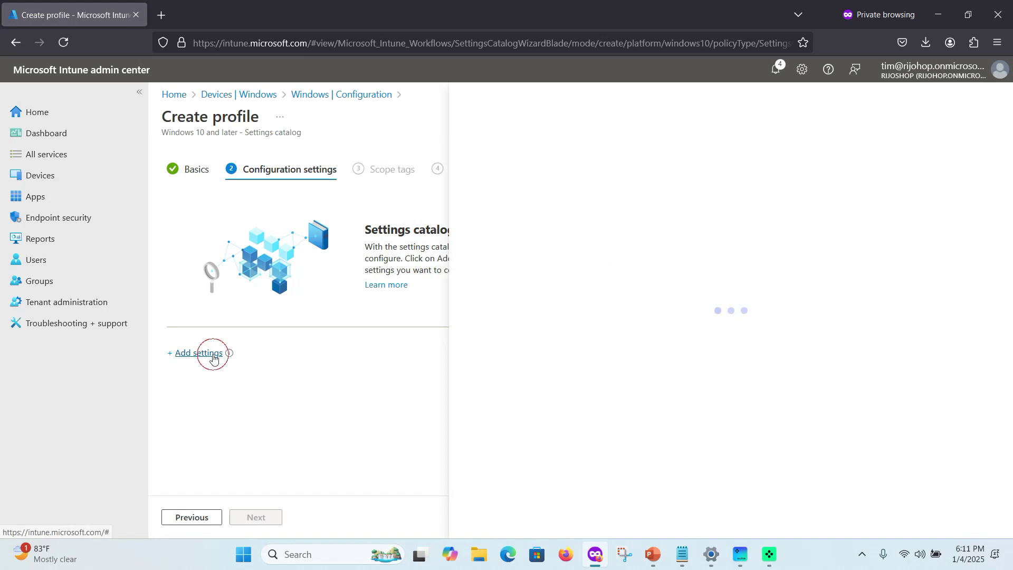
- Search the catalog for Virtualization Based Security and add Device Guard's Enable Virtualization Based Security setting
left_click(543, 130)
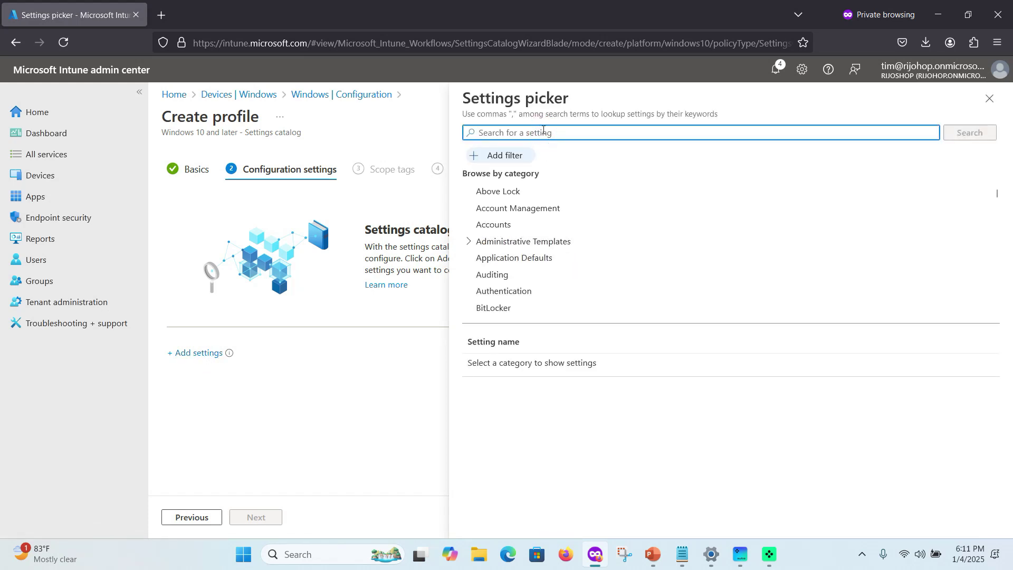
type("Virtualization Based Security")
left_click(981, 133)
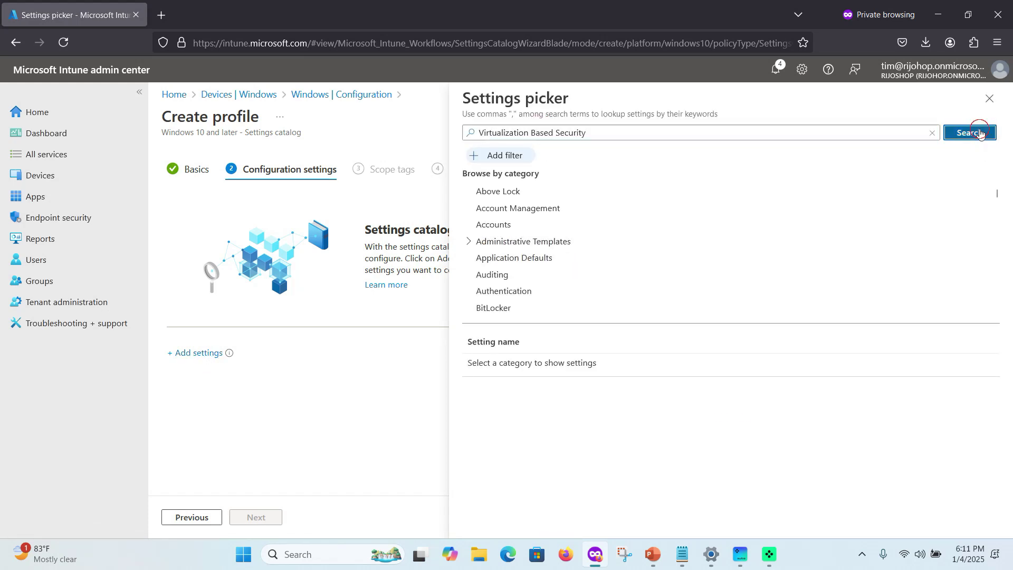
left_click(491, 199)
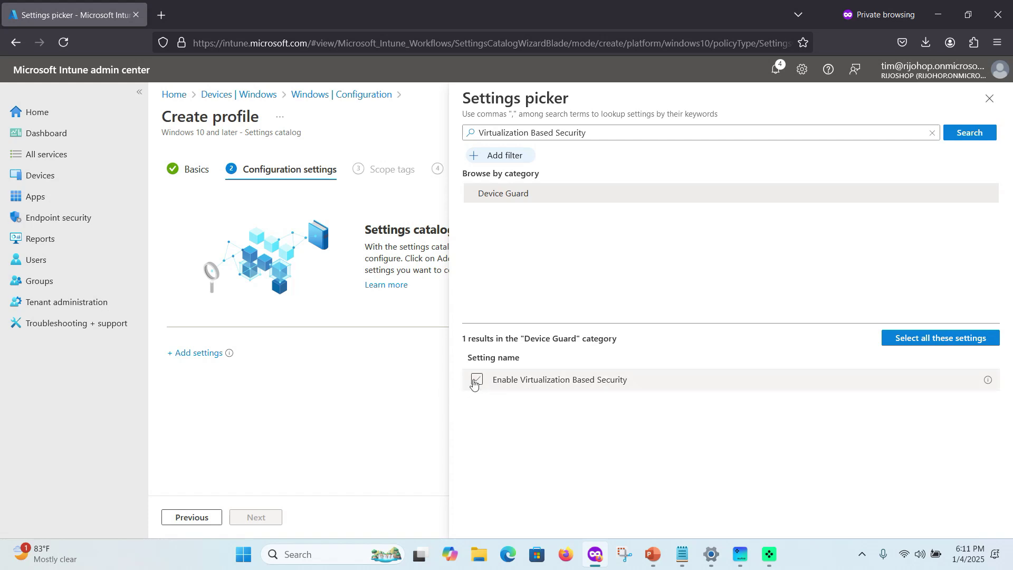
left_click(477, 379)
left_click(989, 98)
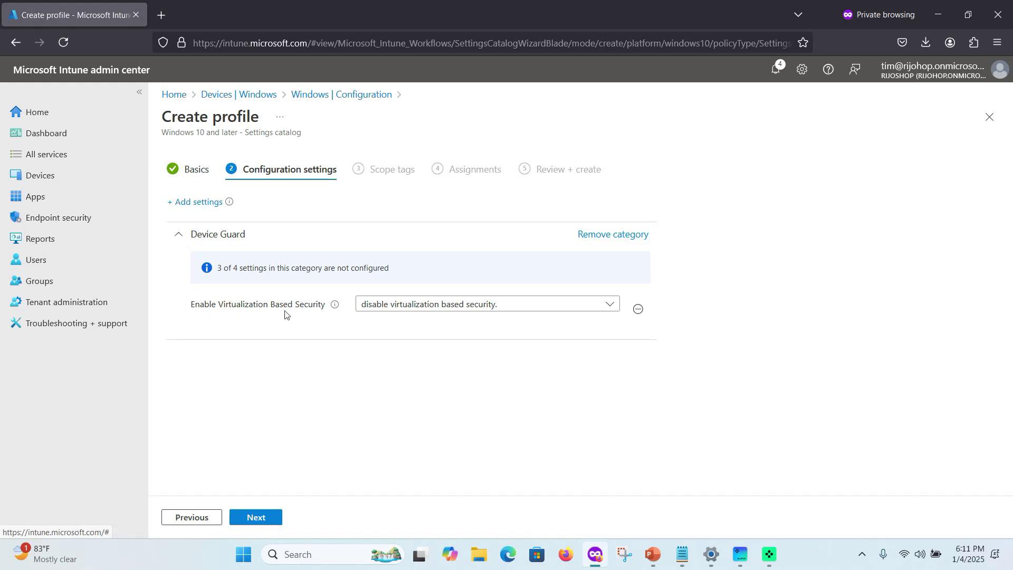
- Set Enable Virtualization Based Security to enable and advance to scope tags
left_click(389, 310)
left_click(391, 346)
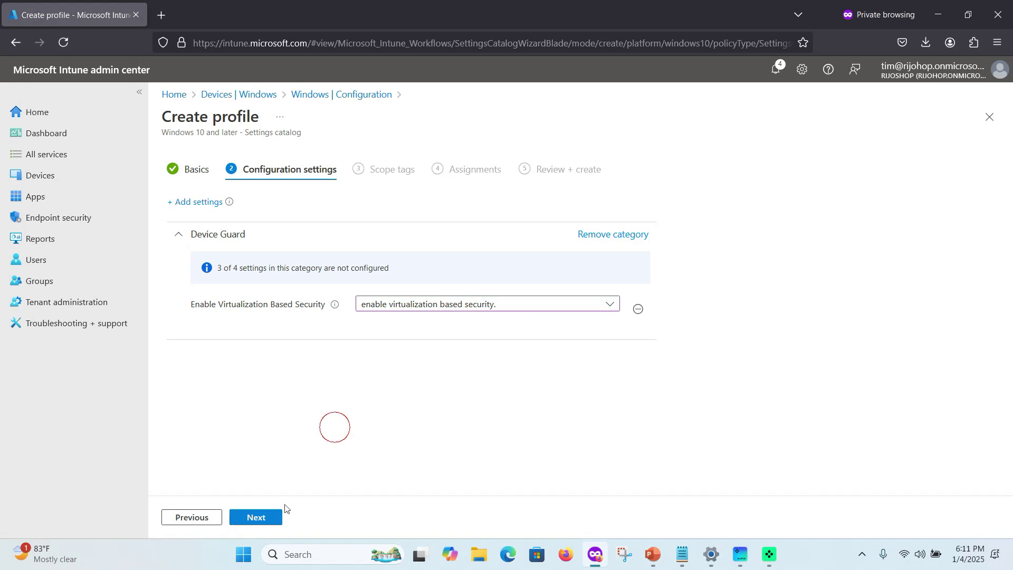
left_click(256, 517)
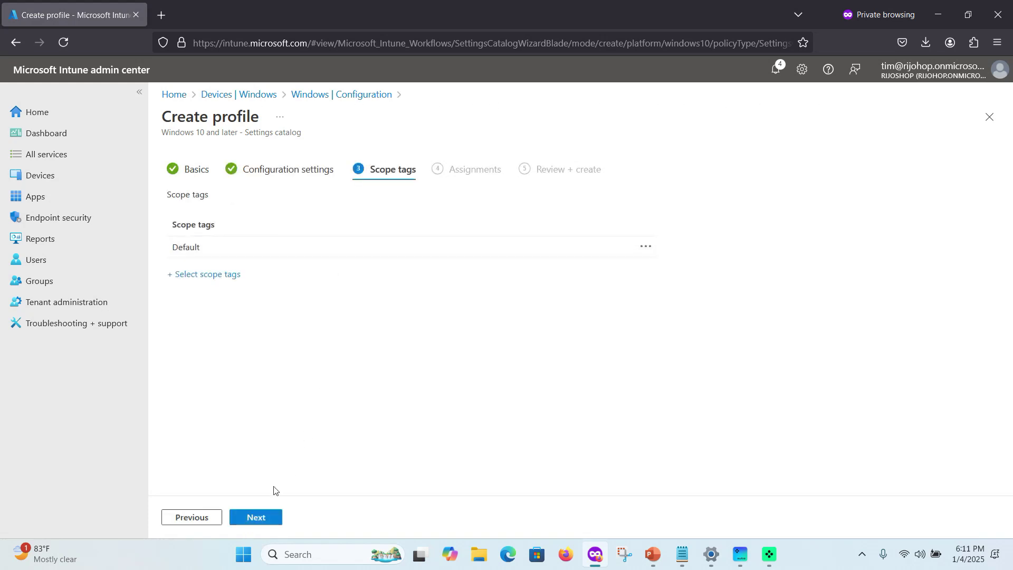
- Keep the Default scope tag and include groups Contoso-Department - Last, Ring1, Ring2 and Test
left_click(261, 520)
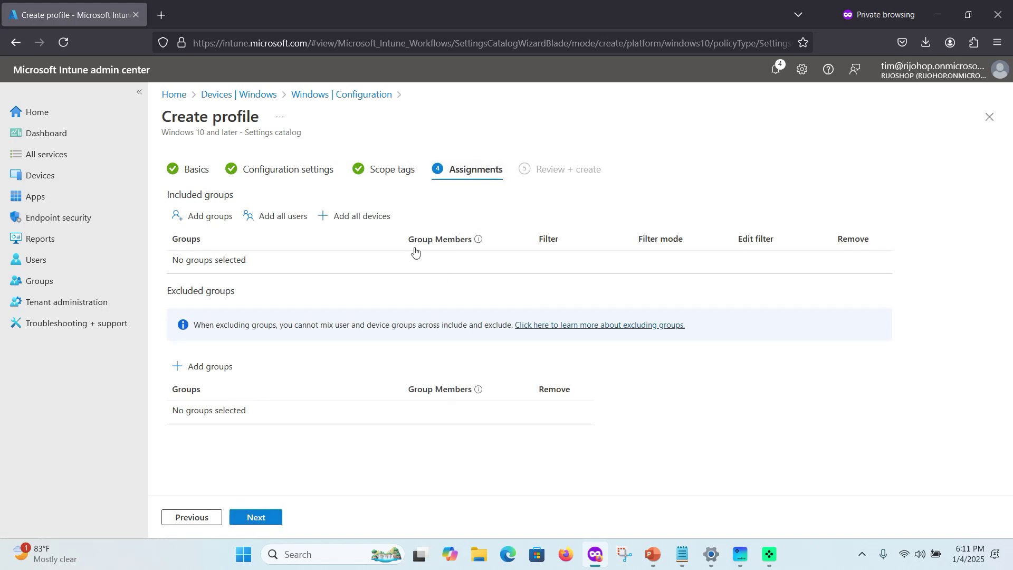
left_click(206, 220)
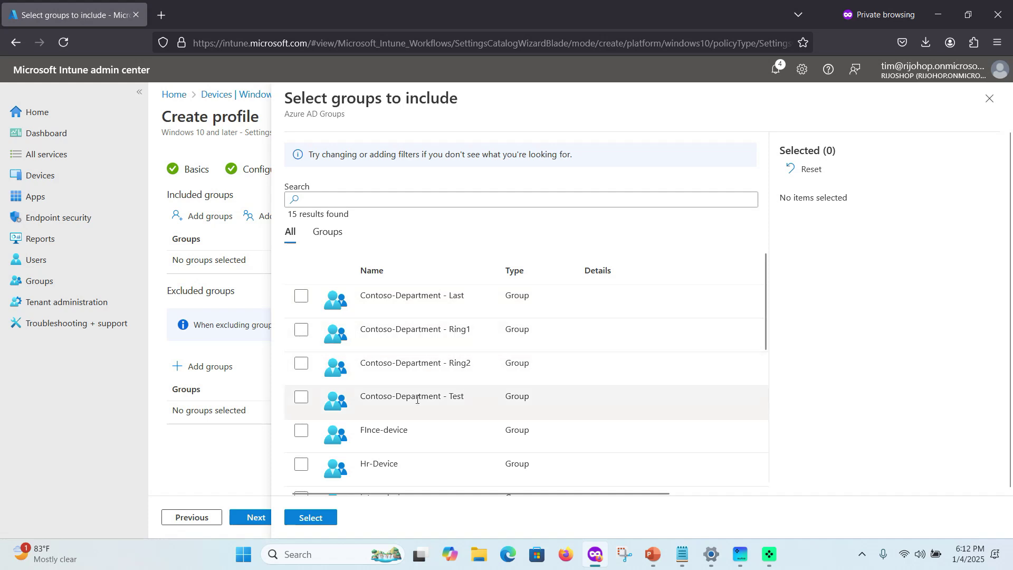
scroll(417, 398, "down", 2)
scroll(367, 404, "up", 2)
scroll(375, 391, "down", 2)
scroll(385, 371, "up", 2)
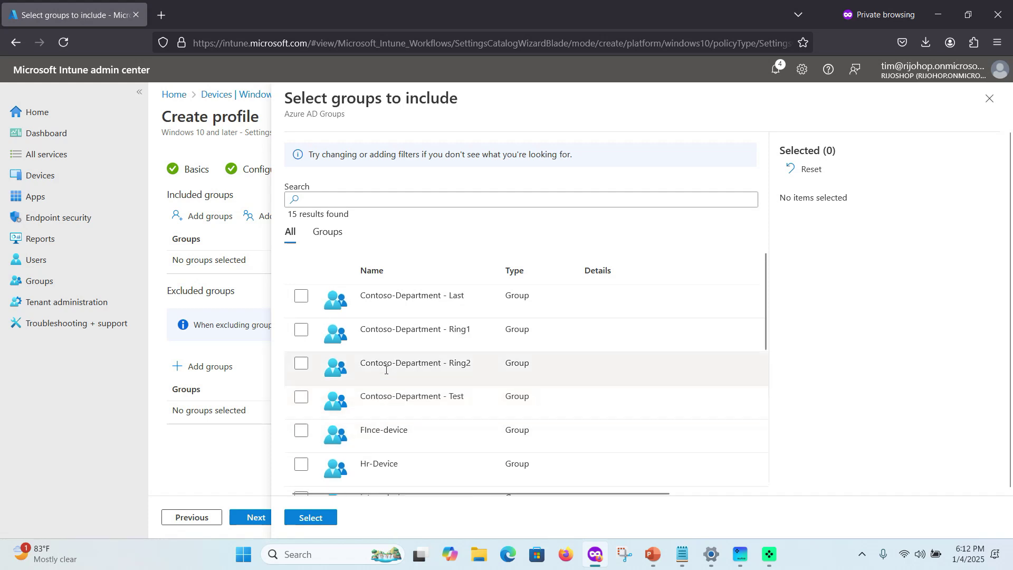
left_click(301, 329)
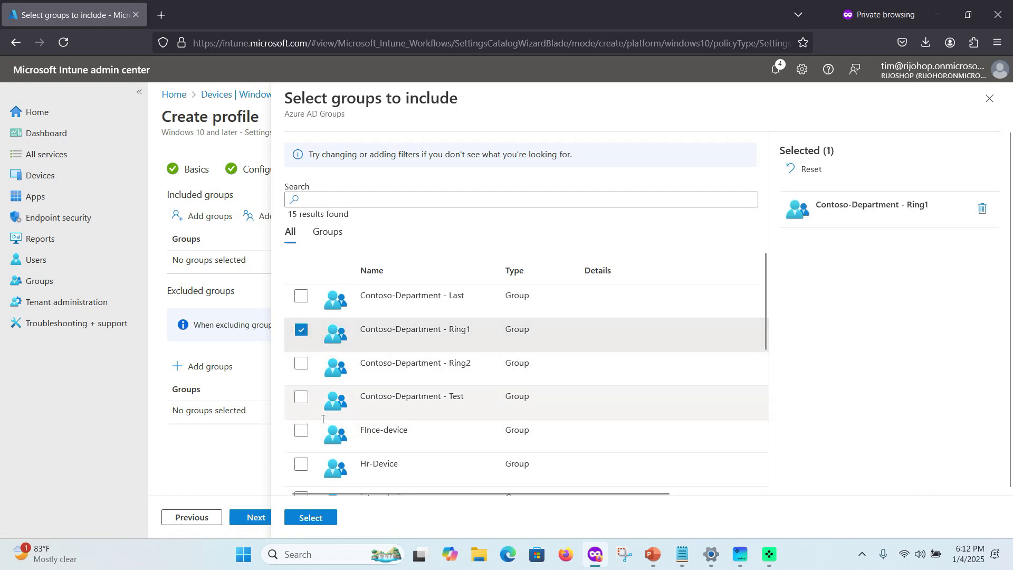
left_click(301, 363)
left_click(301, 397)
left_click(301, 296)
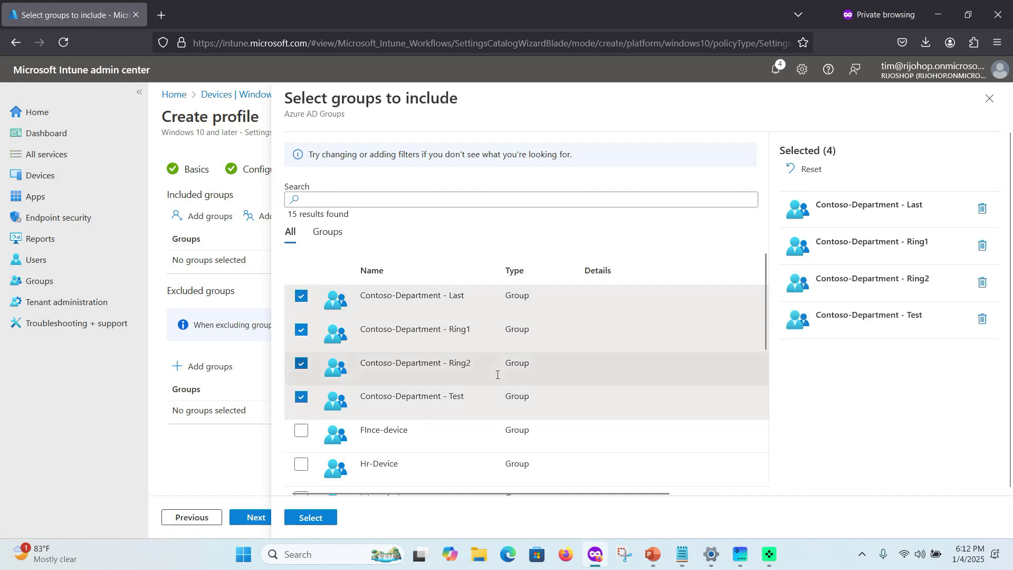
scroll(496, 385, "down", 3)
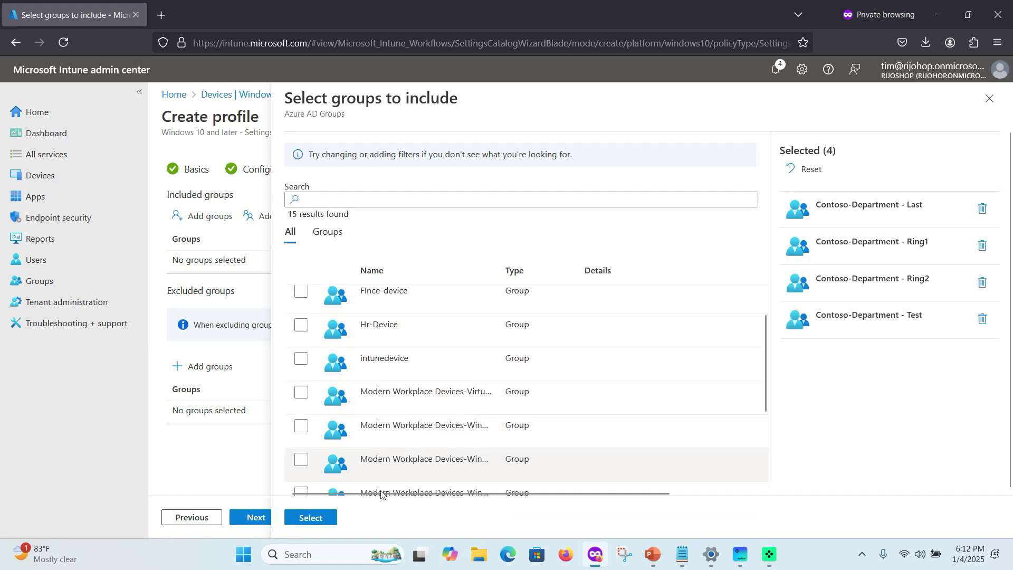
left_click(319, 520)
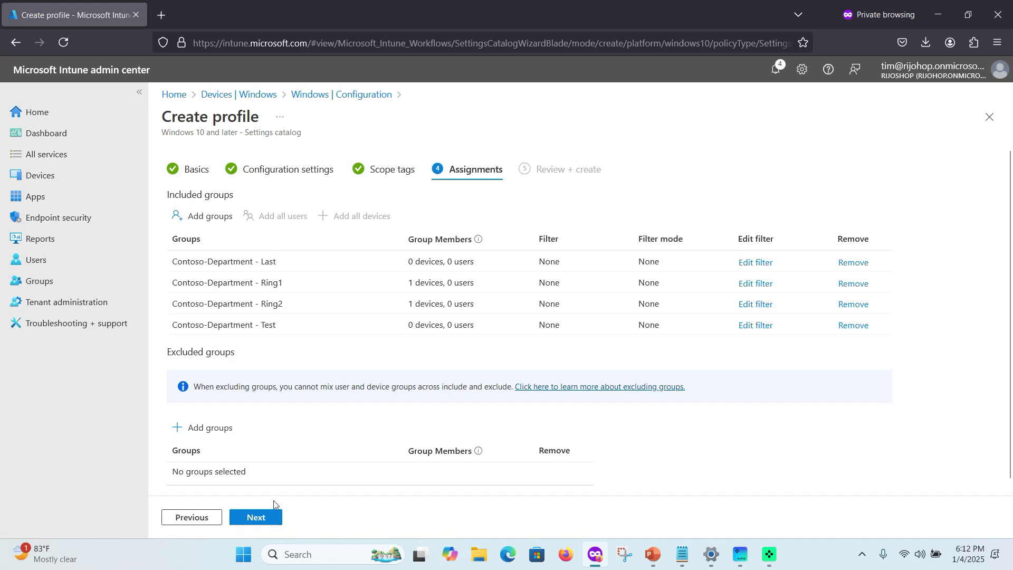
- Review and create the Virtualization Based Security enable profile, then open it from the policy list
left_click(256, 517)
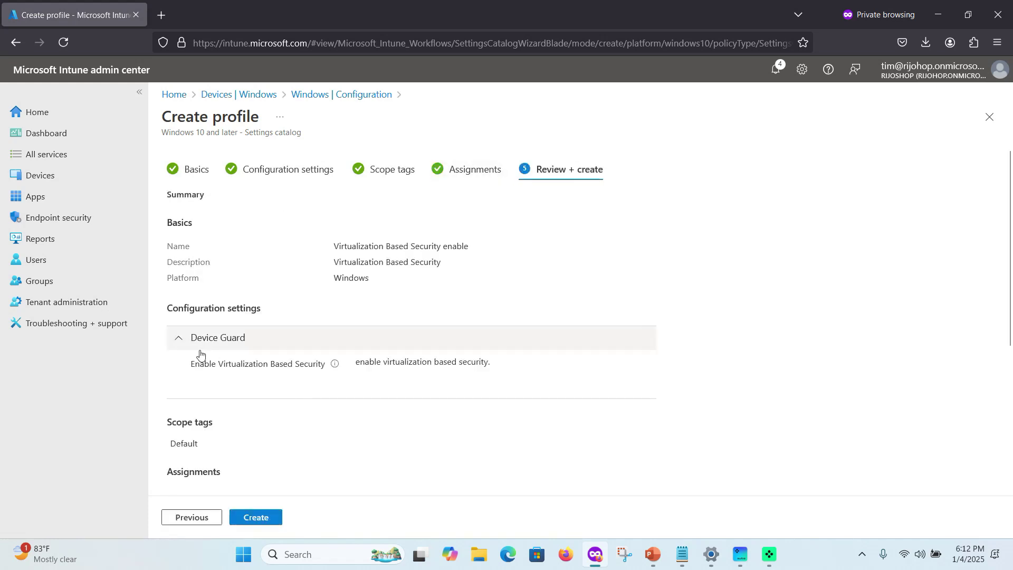
scroll(214, 369, "down", 3)
scroll(267, 427, "down", 3)
left_click(258, 518)
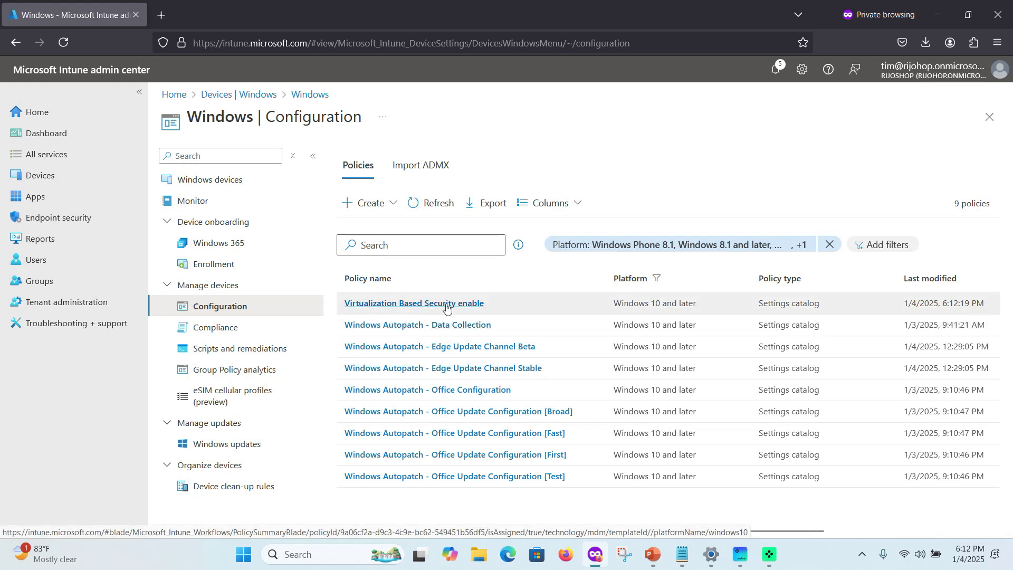
left_click(447, 307)
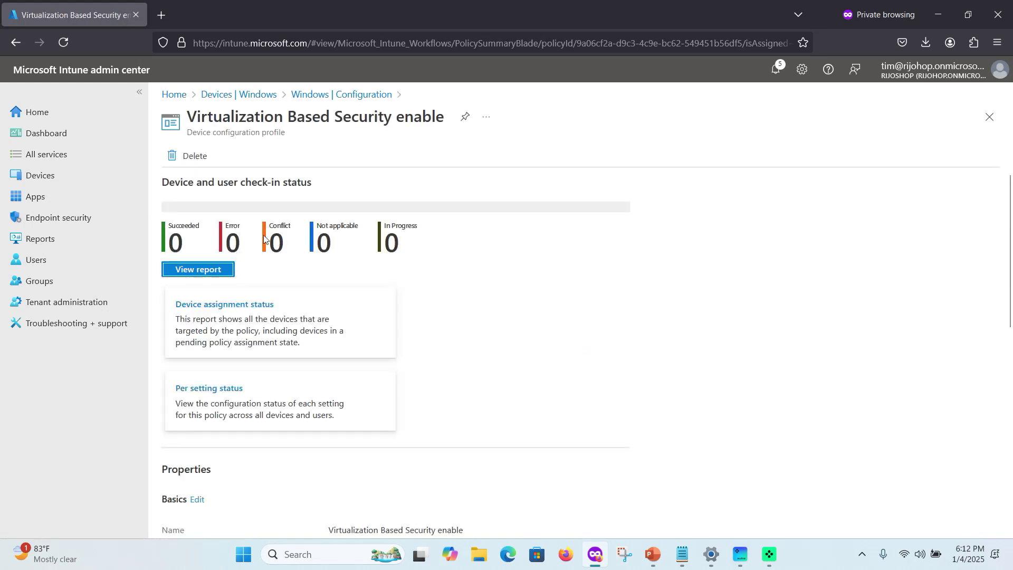
scroll(221, 402, "down", 3)
scroll(223, 464, "up", 3)
left_click_drag(189, 116, 437, 117)
left_click(398, 137)
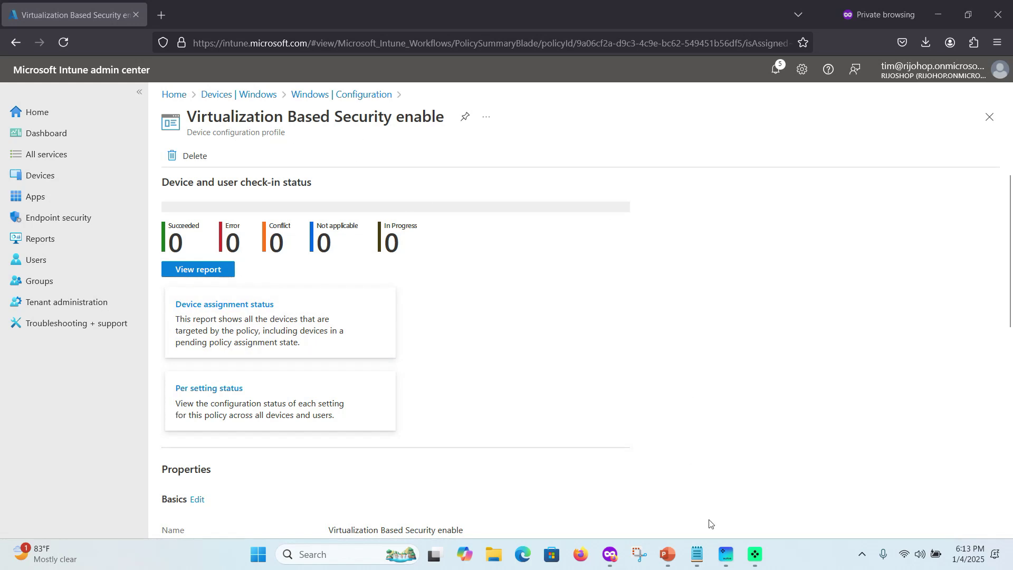
- Open Windows Settings > Privacy & security > Windows Security and go to Device security
left_click(258, 555)
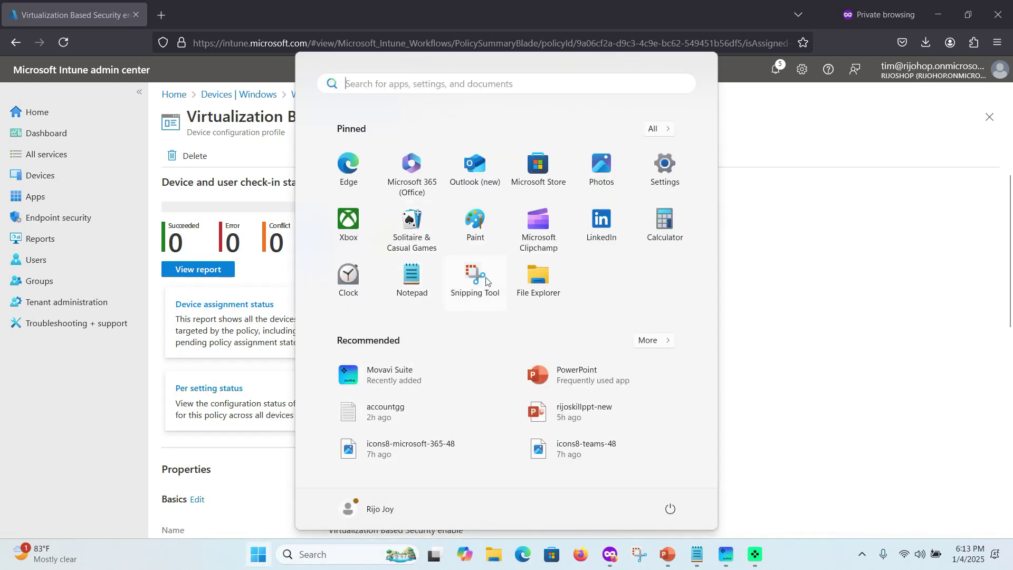
left_click(681, 177)
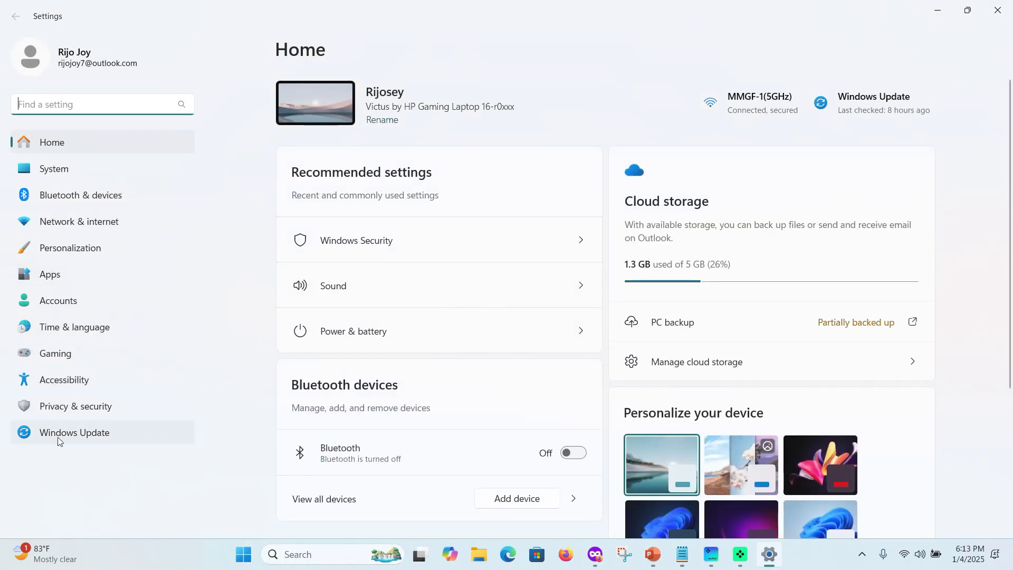
left_click(98, 409)
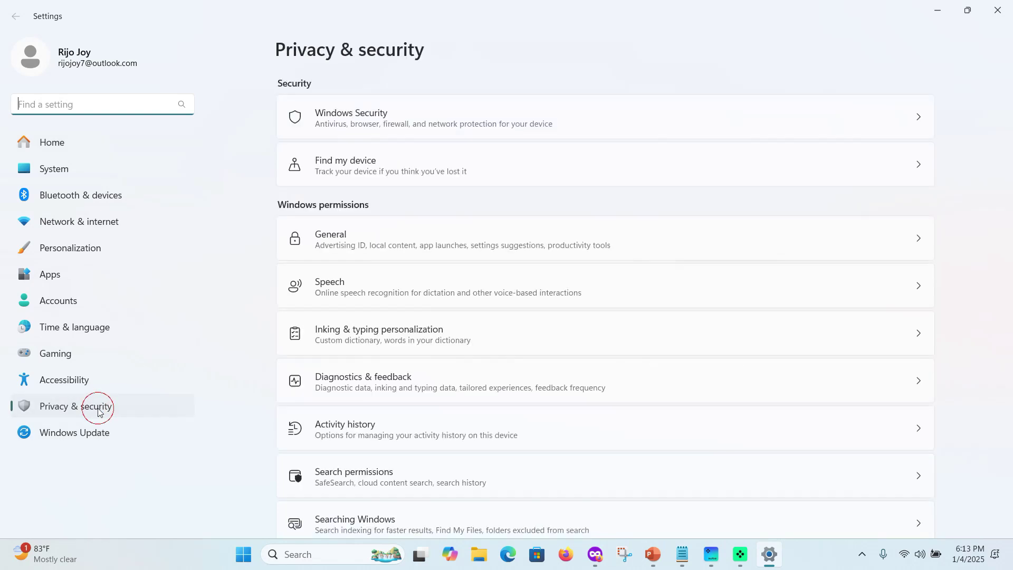
left_click(351, 121)
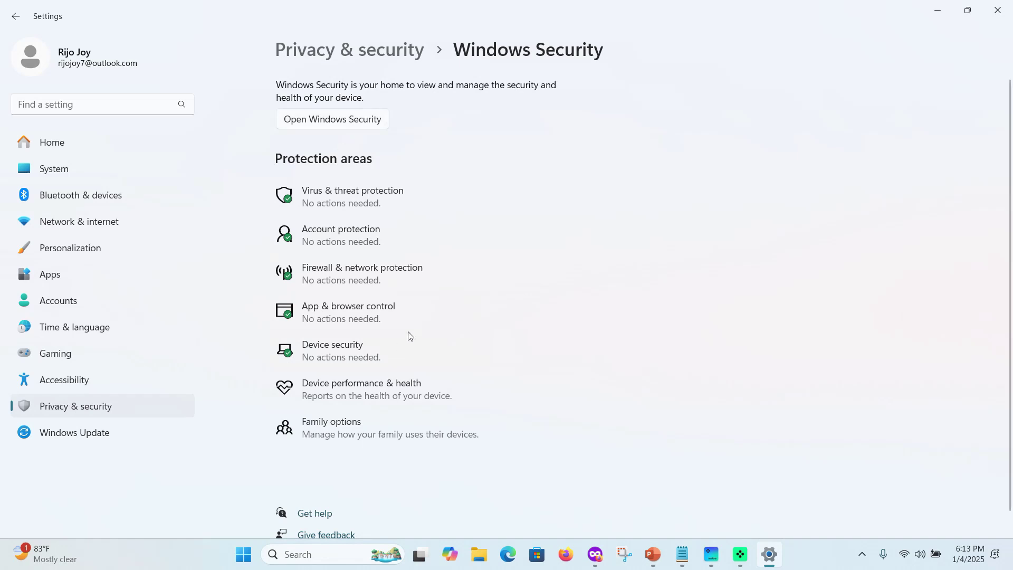
left_click(344, 356)
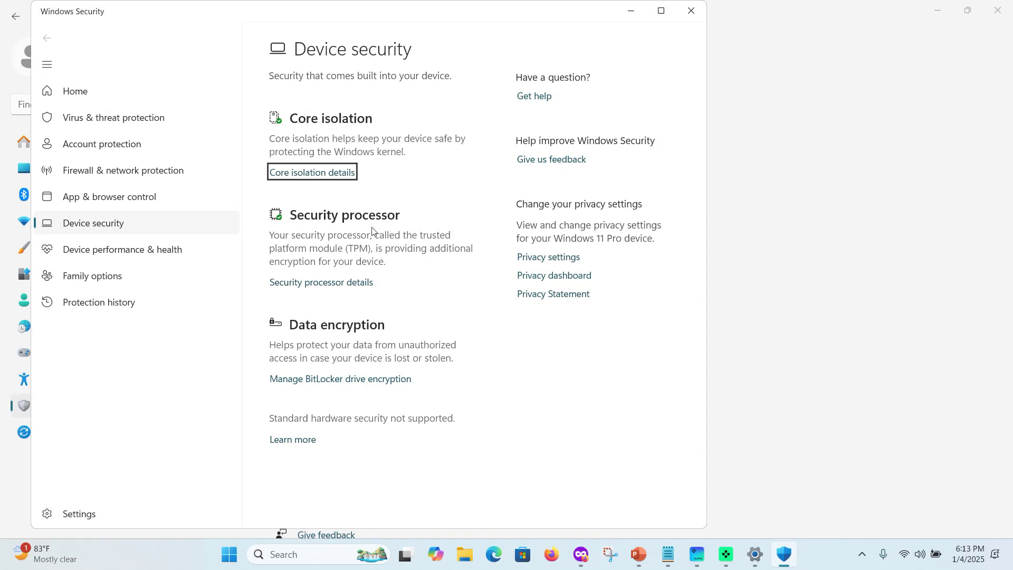
- Verify Core isolation shows Memory integrity and Local Security Authority protection on, then close Windows Security
left_click(323, 172)
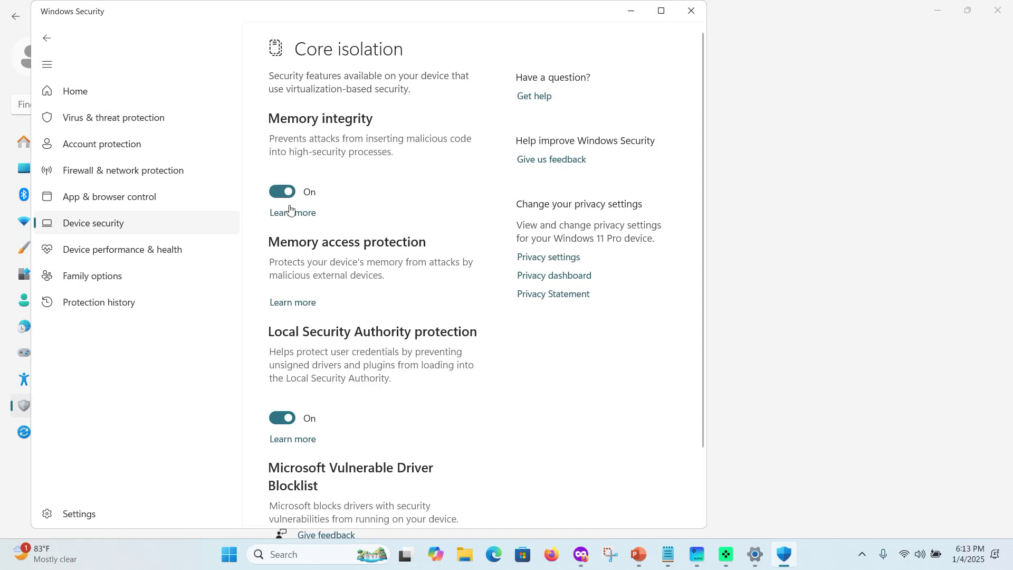
scroll(297, 332, "down", 2)
scroll(332, 297, "up", 2)
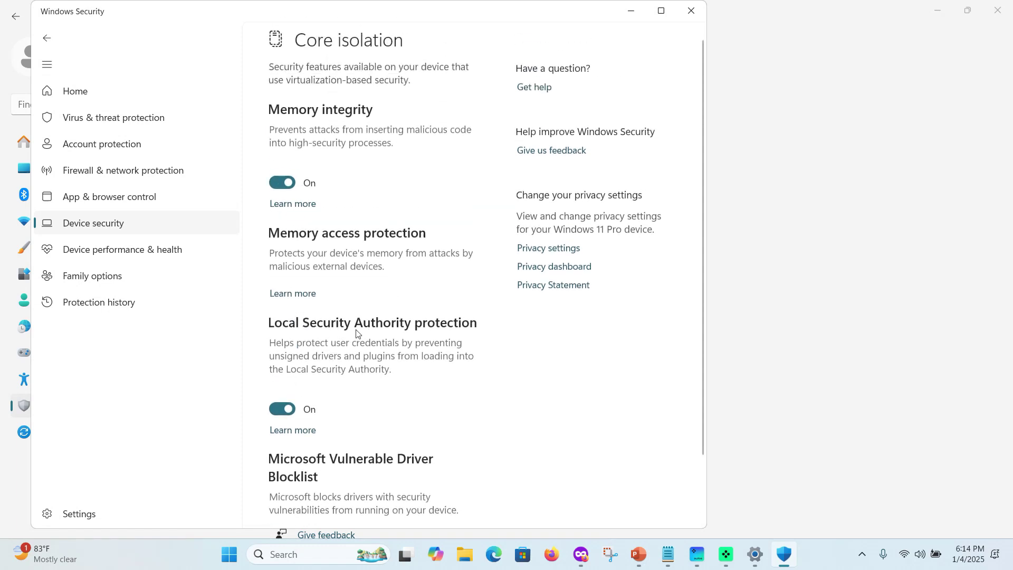
scroll(356, 333, "down", 2)
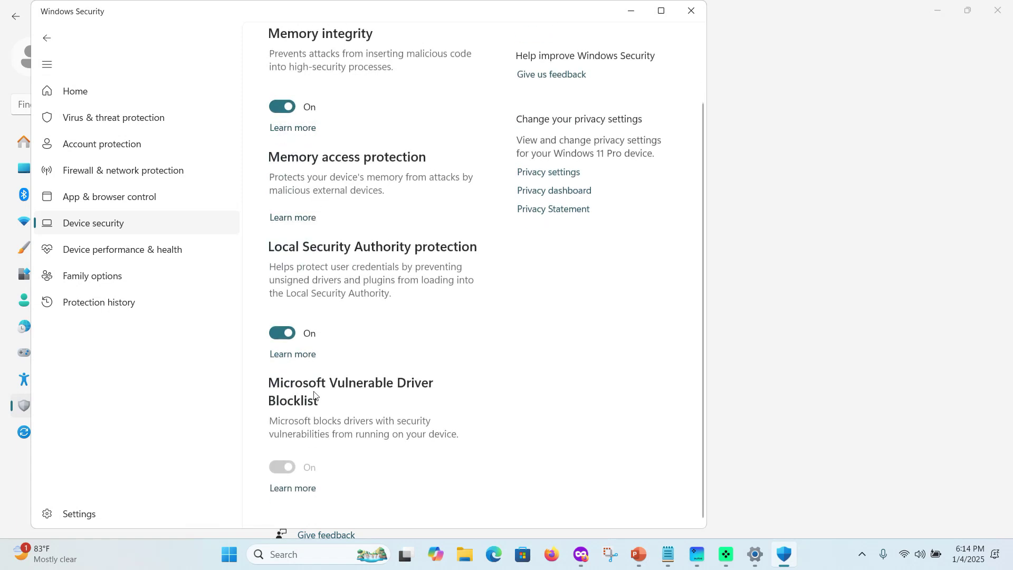
scroll(291, 389, "up", 2)
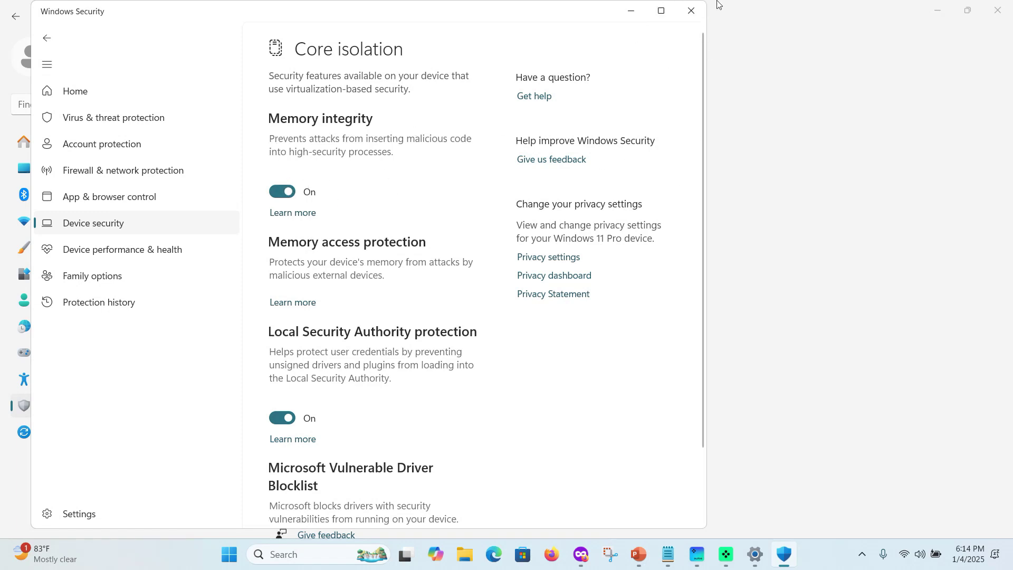
left_click(692, 12)
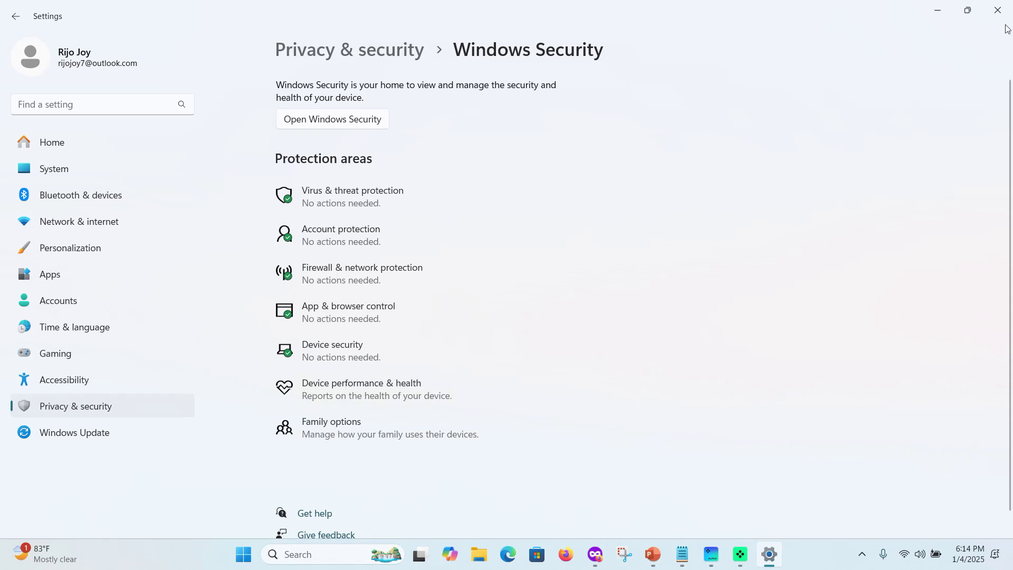
- Close Windows Settings to return to the Intune admin center
left_click(997, 11)
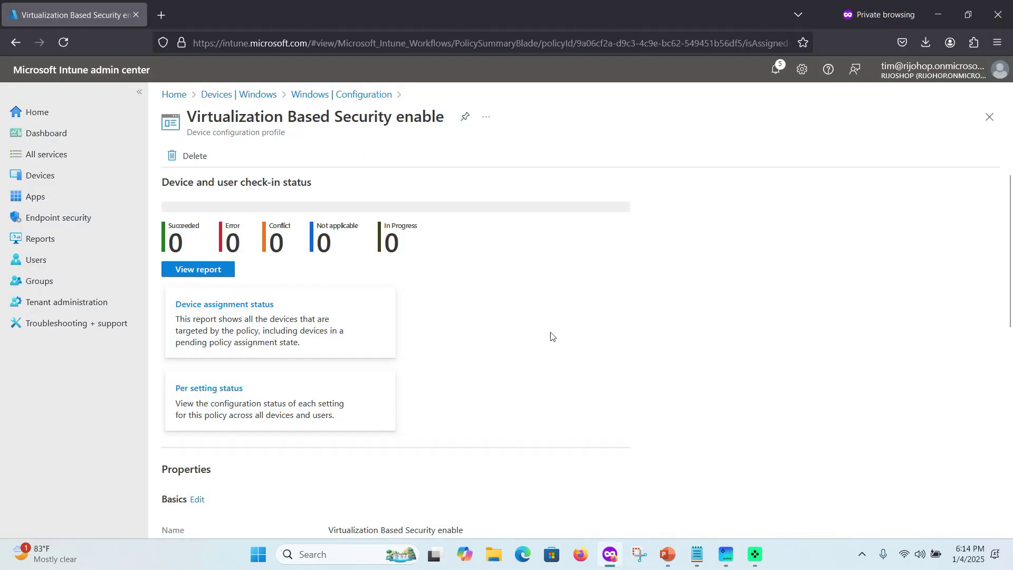
scroll(515, 347, "down", 3)
scroll(516, 346, "up", 3)
scroll(516, 346, "down", 3)
scroll(516, 346, "up", 4)
scroll(521, 278, "down", 3)
scroll(521, 278, "up", 3)
- Start a Windows quality update policy (preview) from Devices > Windows > Windows updates > Quality updates
left_click(40, 175)
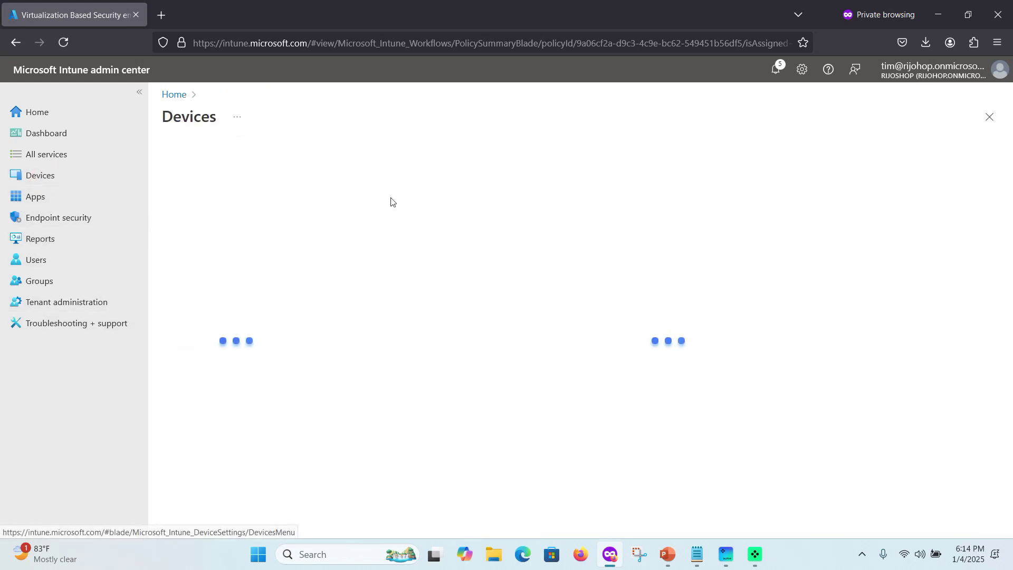
left_click(204, 264)
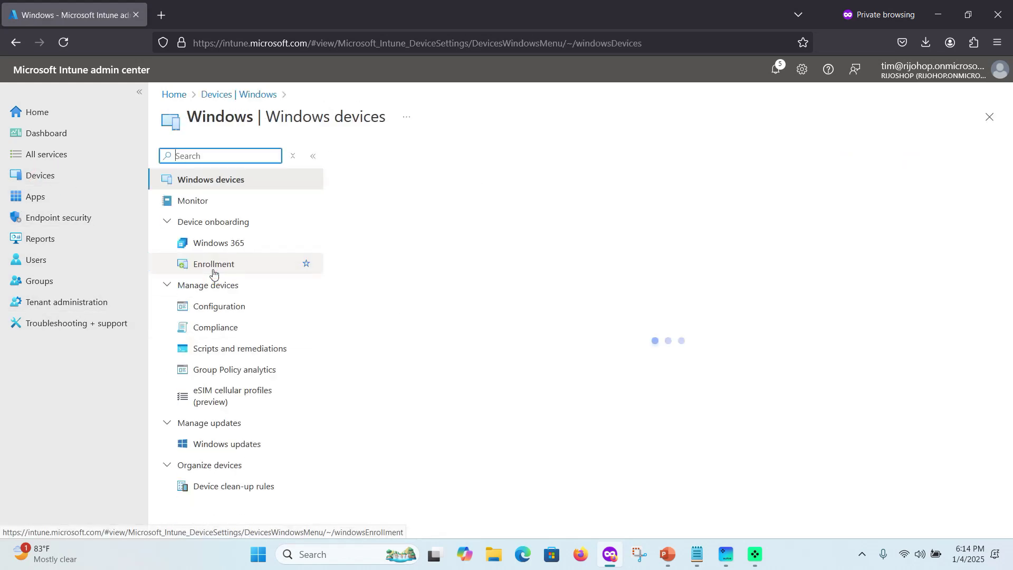
left_click(211, 445)
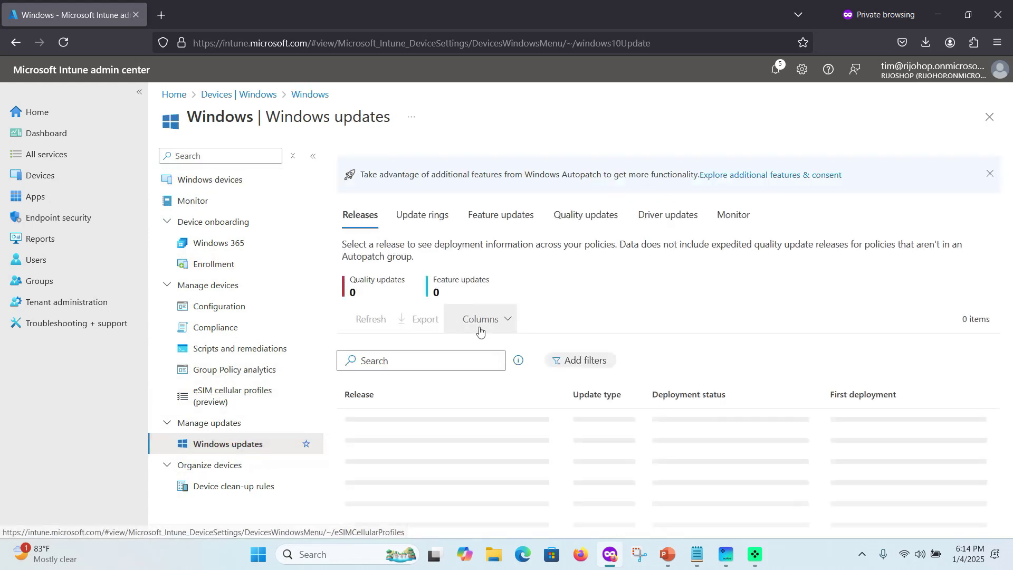
scroll(480, 331, "down", 1)
left_click(573, 166)
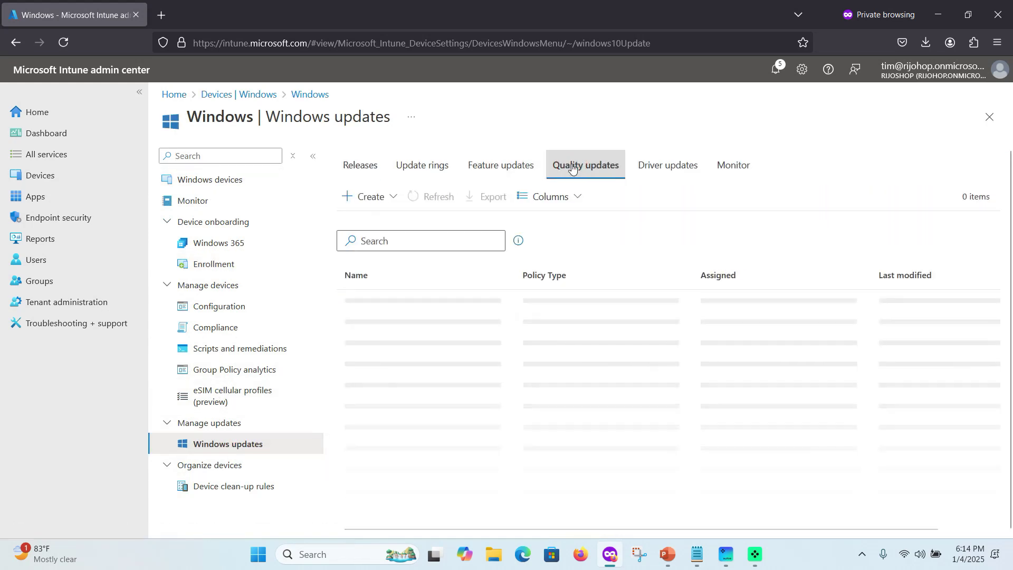
left_click(388, 196)
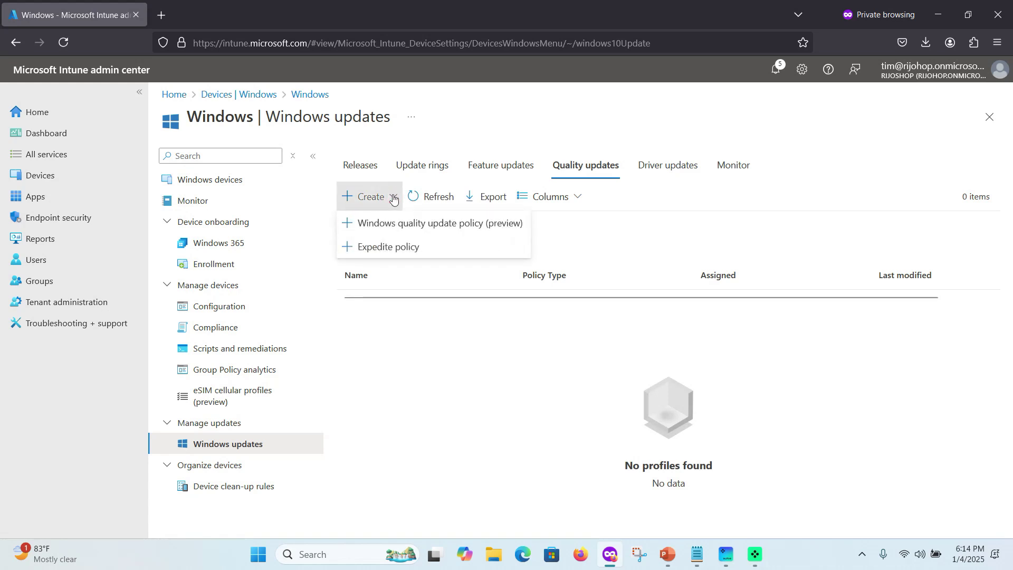
left_click(413, 228)
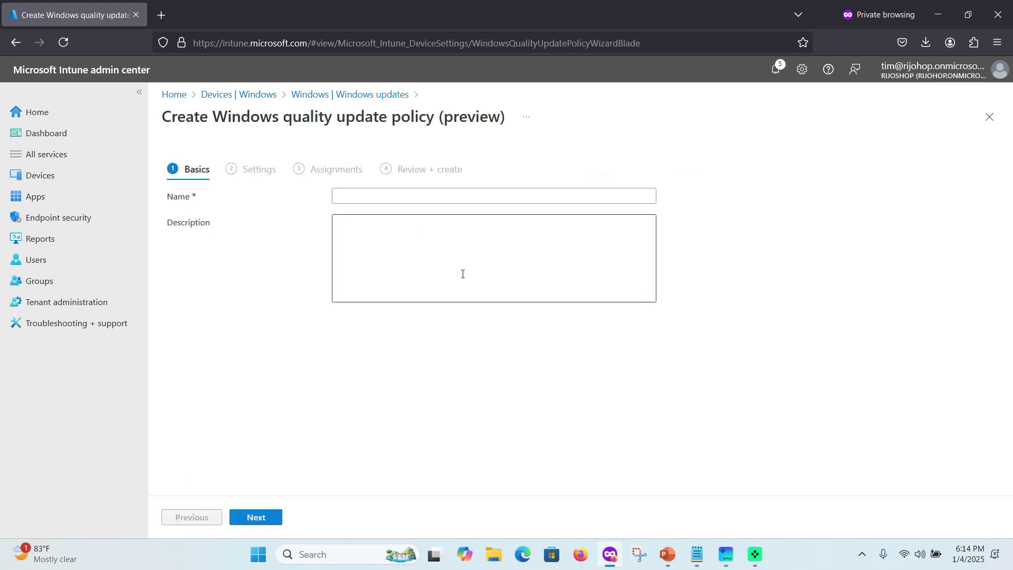
- Enter 'Hotaptch - update-test' as both the policy name and description, then continue to settings
left_click(380, 200)
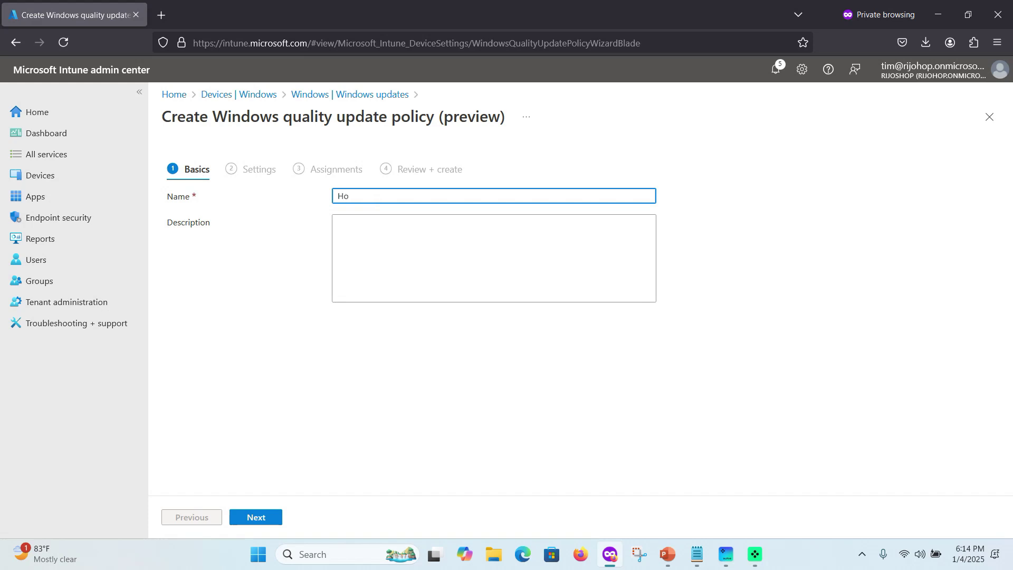
type("Hotaptch - update-test")
triple_click(375, 197)
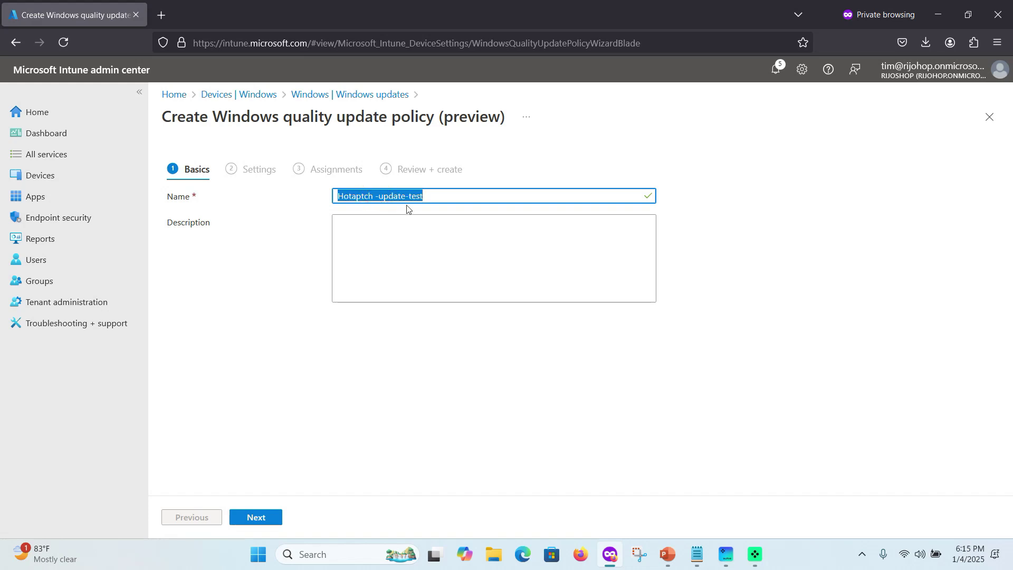
left_click(451, 222)
type("Hotaptch -update-test")
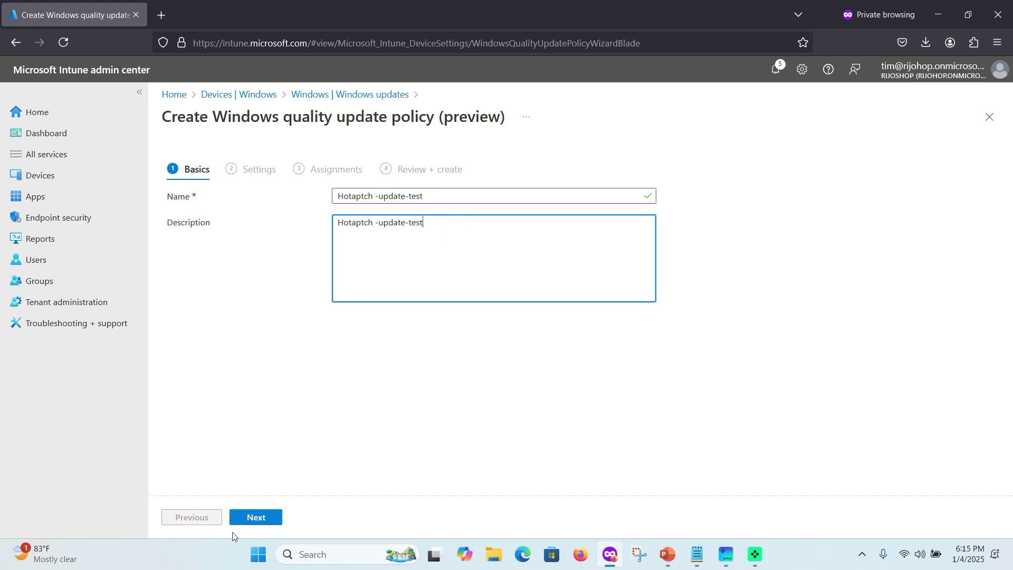
left_click(256, 517)
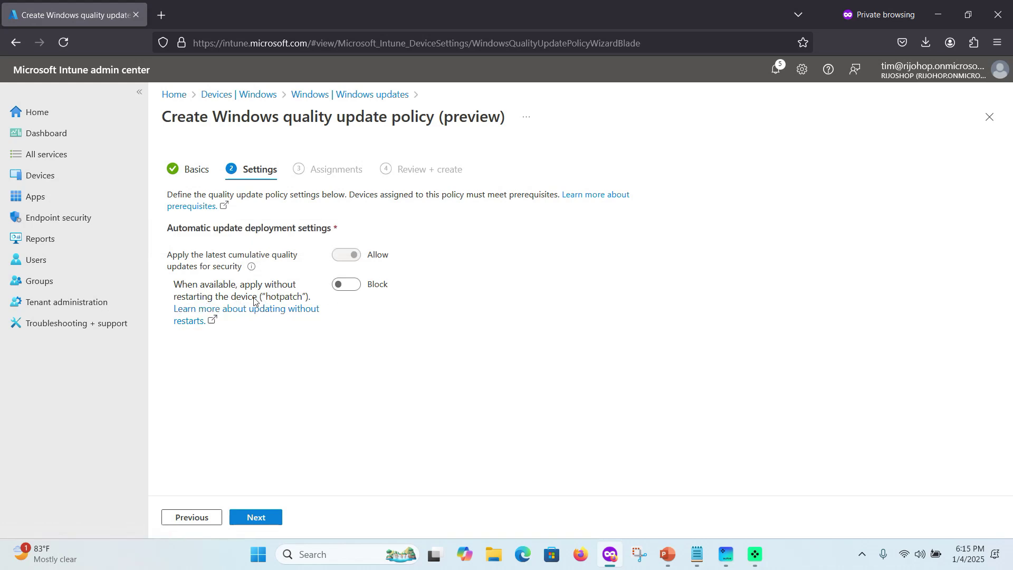
- Allow hotpatch updates and include Contoso-Department - Last, Ring1, Ring2 and Test groups
left_click(358, 291)
left_click(255, 517)
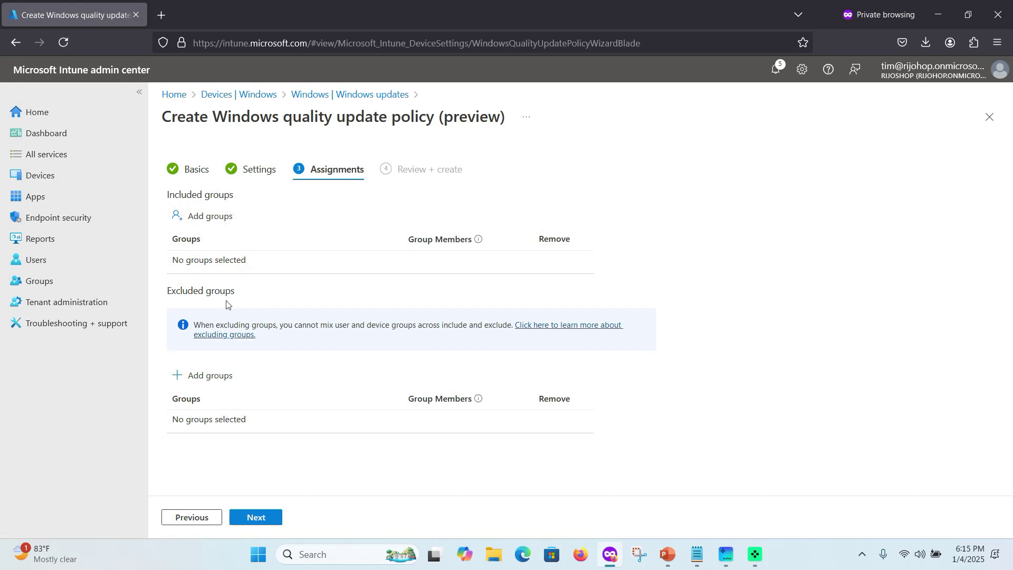
left_click(200, 216)
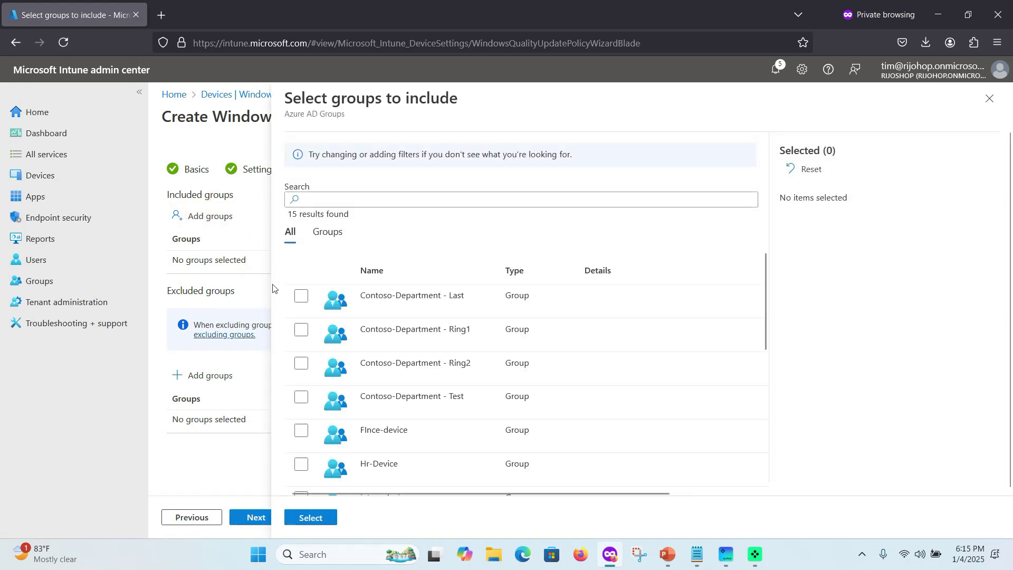
left_click(314, 299)
left_click(302, 330)
left_click(301, 364)
left_click(301, 397)
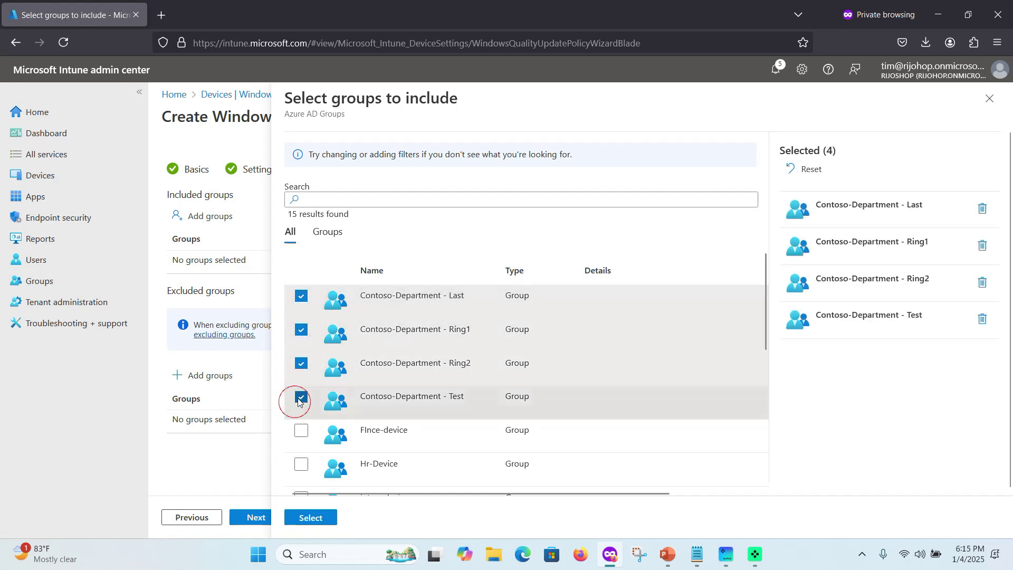
left_click(308, 517)
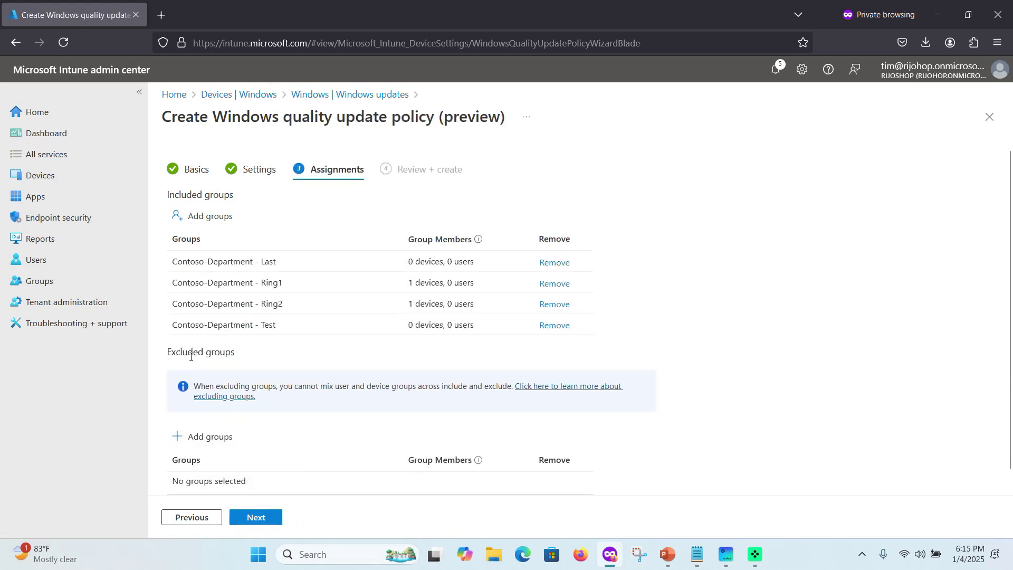
left_click(256, 516)
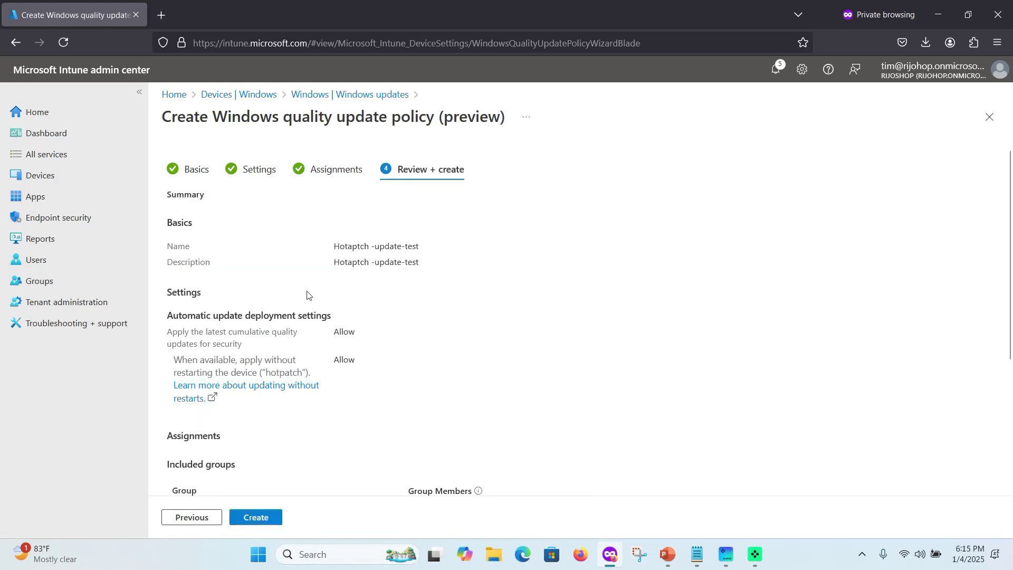
- Create the 'Hotaptch -update-test' policy and refresh the Quality updates list to show it assigned
scroll(234, 248, "down", 4)
scroll(258, 276, "up", 4)
scroll(248, 317, "down", 3)
left_click(255, 517)
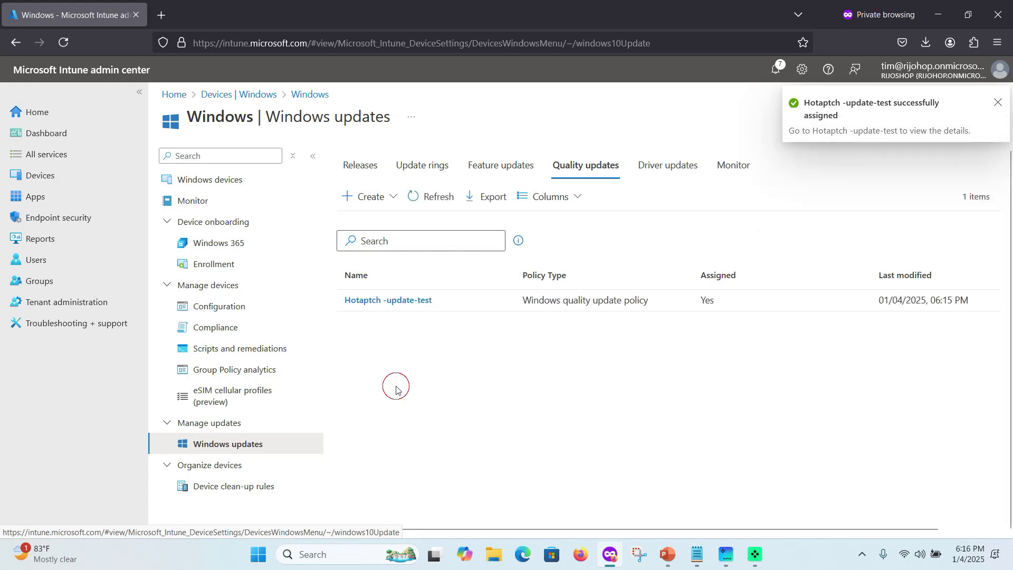
left_click(411, 200)
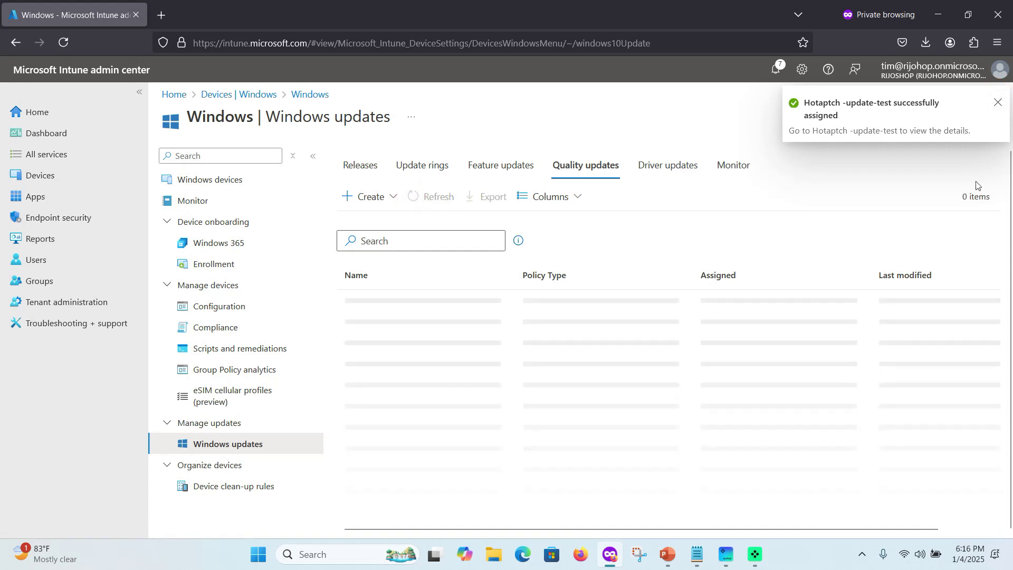
left_click(998, 102)
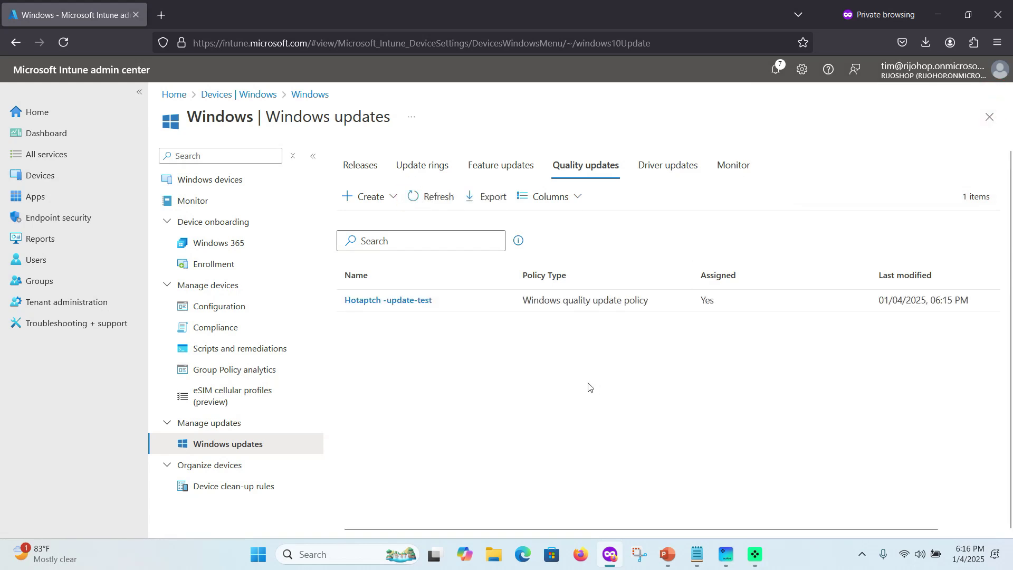